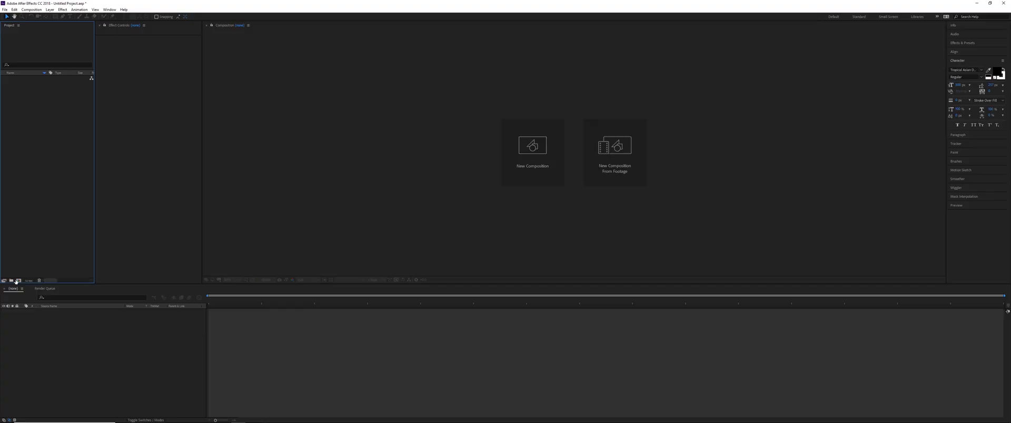
Create a new composition, Comp 1, accepting the default composition settings.
left_click(18, 281)
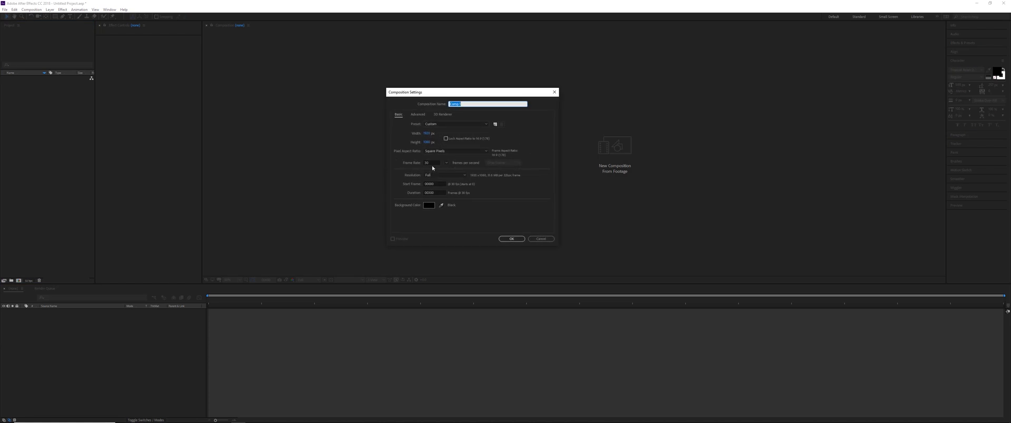
left_click(519, 239)
Import the HD ink-in-water clip, scrub through it in the Footage viewer, then close the viewer.
double_click(68, 126)
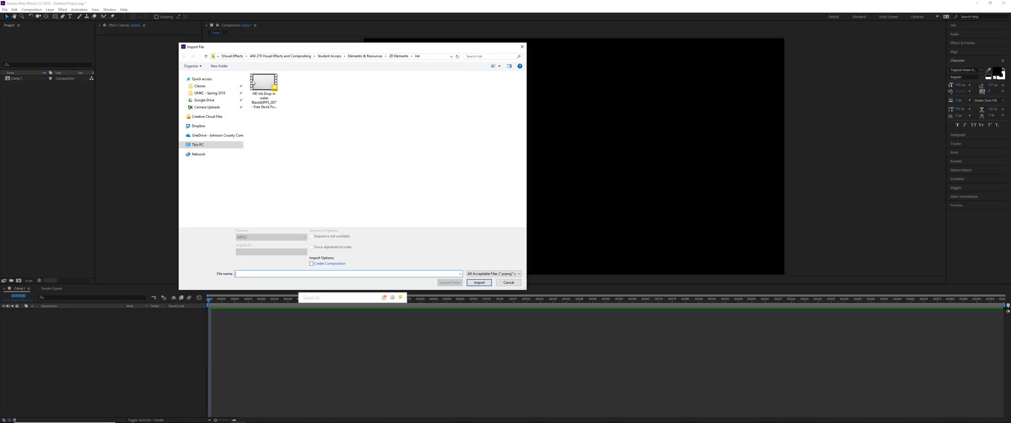
double_click(264, 84)
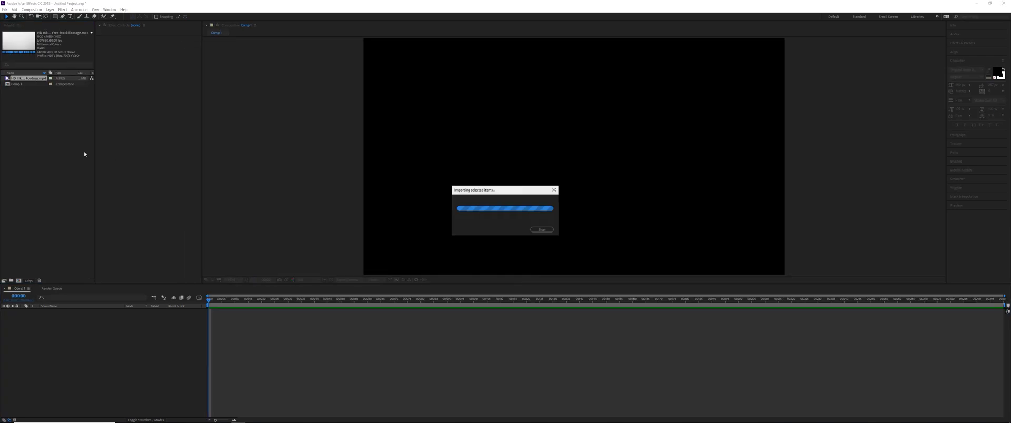
double_click(38, 79)
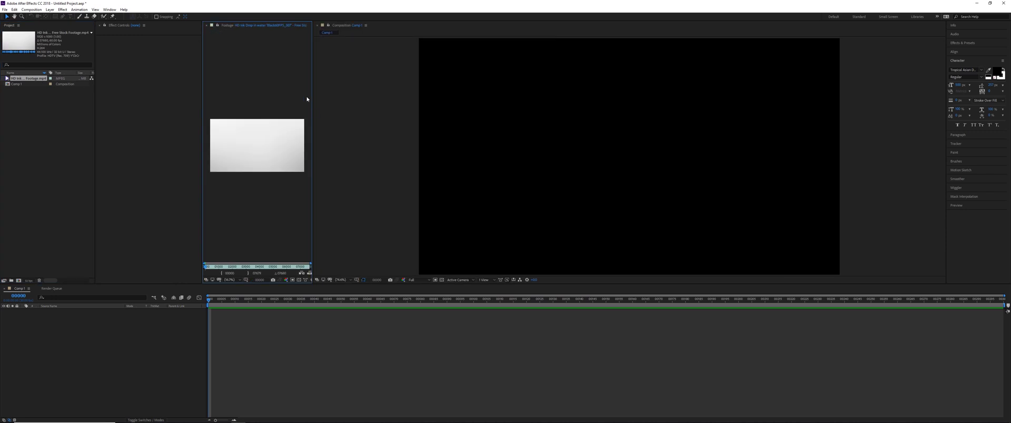
left_click_drag(312, 51, 616, 90)
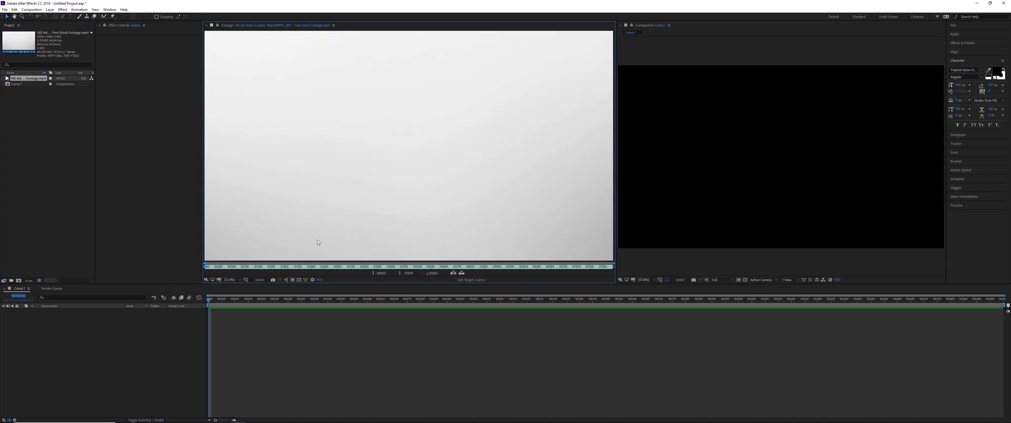
left_click_drag(299, 270, 286, 275)
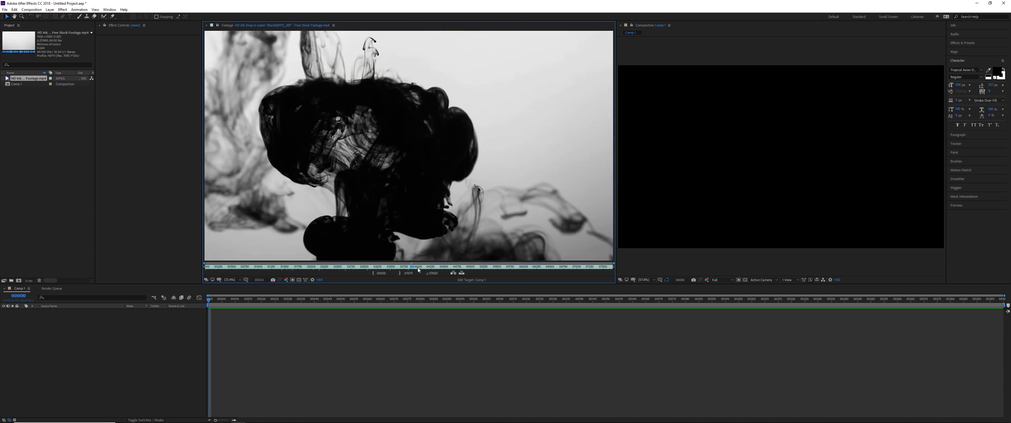
left_click_drag(286, 276, 393, 269)
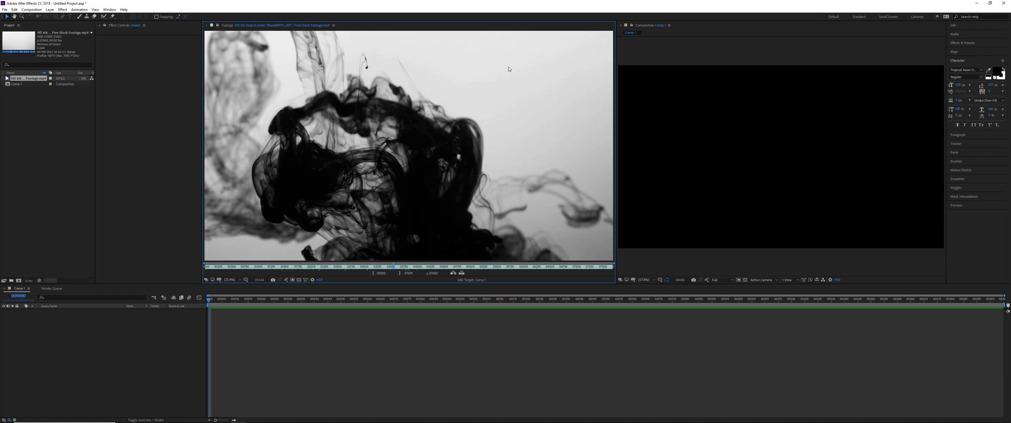
left_click(207, 25)
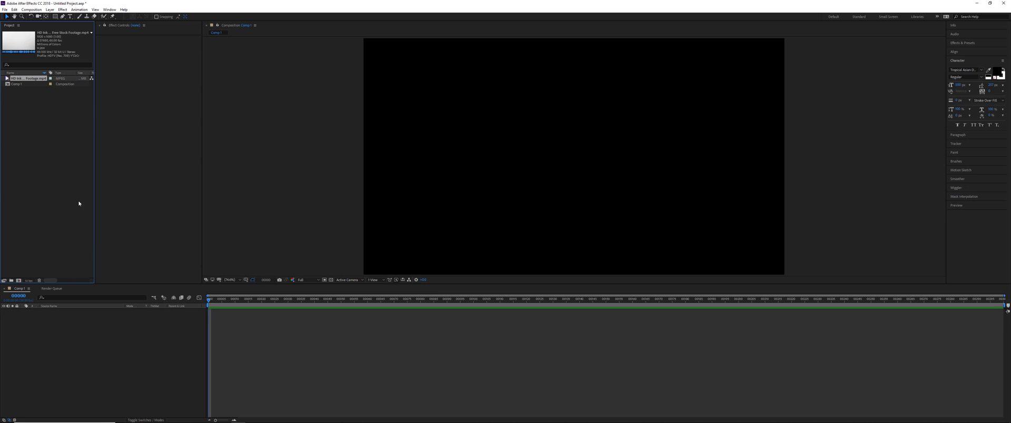
Add the ink footage to Comp 1 and scale it to 150%.
left_click_drag(29, 78, 79, 322)
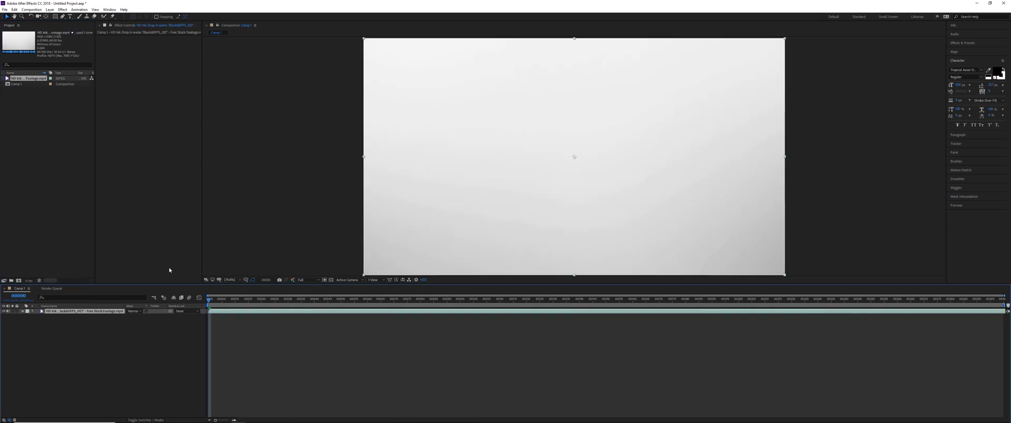
key("s")
left_click(136, 316)
type("150")
key("Return")
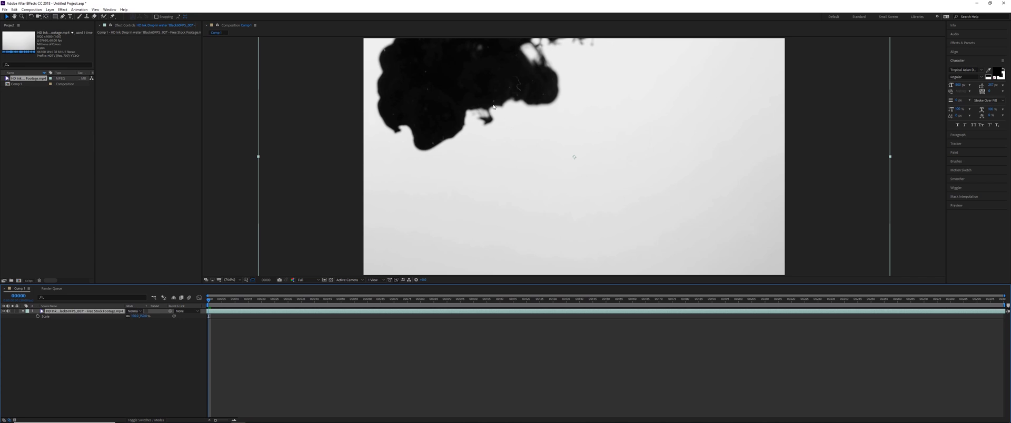
Shift the ink footage right, offset its start time, and preview the composition.
left_click_drag(491, 105, 582, 106)
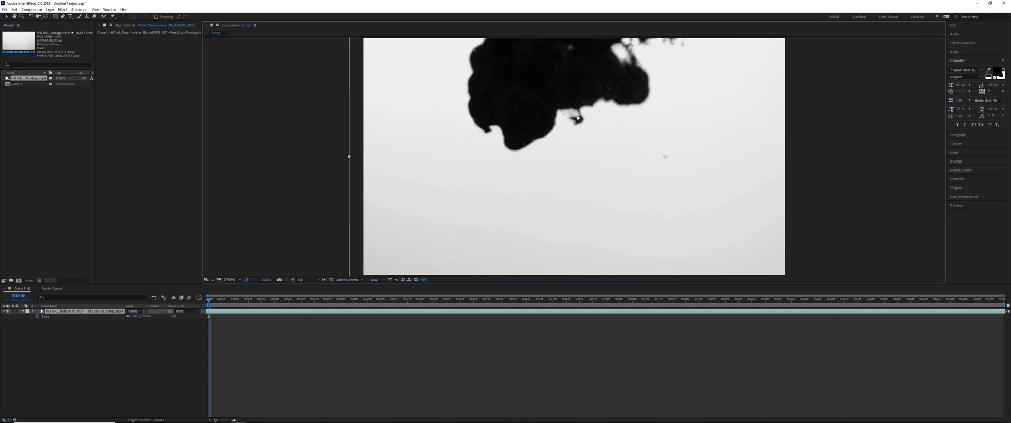
mouse_move(223, 314)
left_mouse_down()
mouse_move(322, 302)
mouse_move(210, 305)
left_mouse_up()
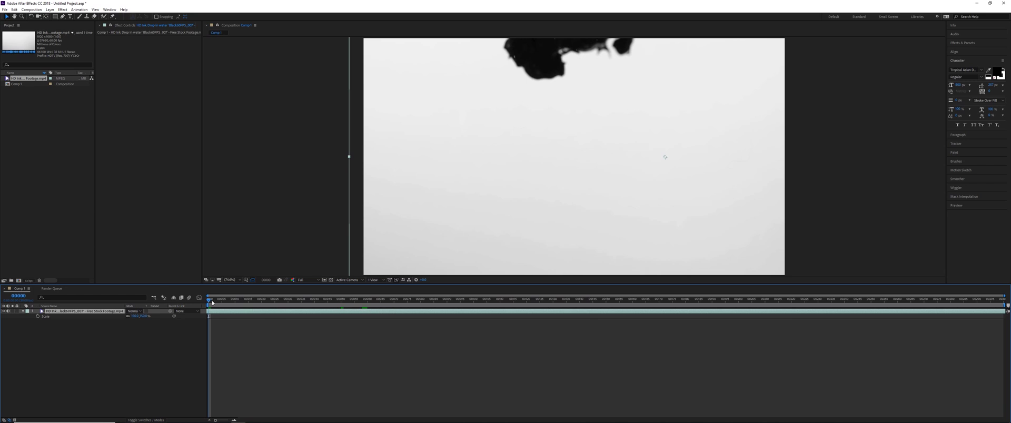
key("space")
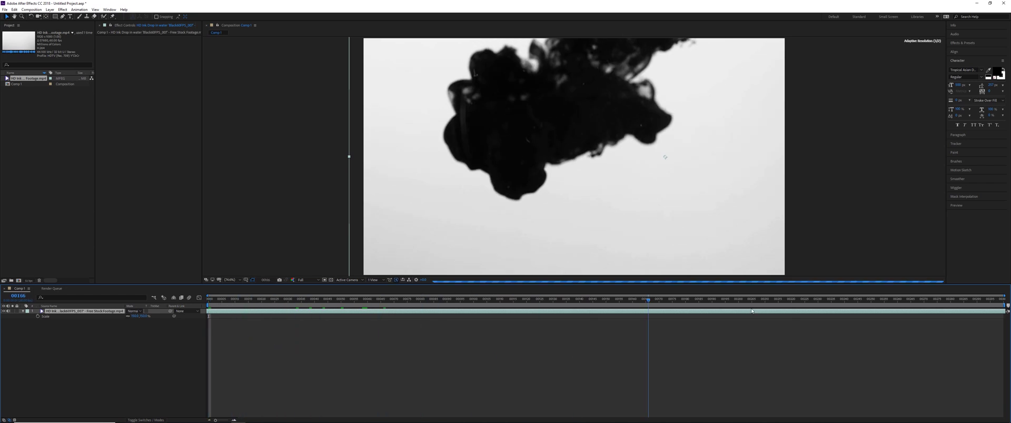
left_click_drag(752, 299, 232, 299)
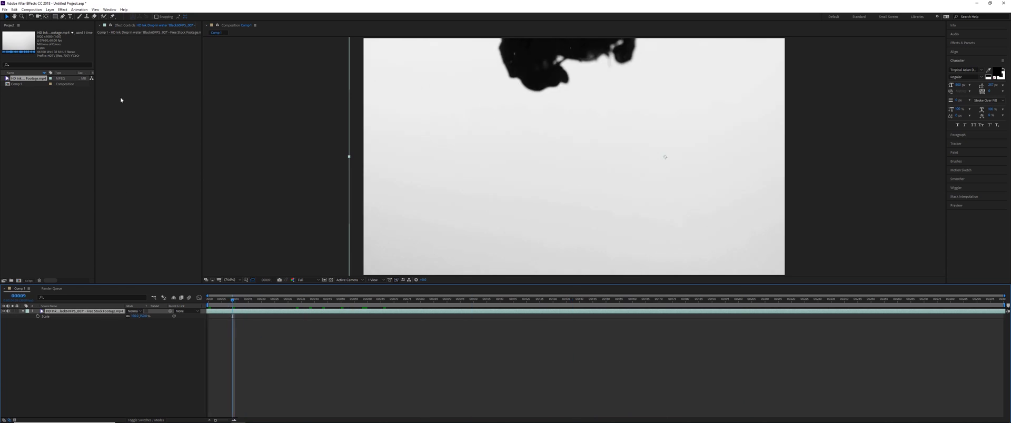
Time-stretch the ink layer to a 50% stretch factor and preview the faster playback.
left_click(49, 10)
mouse_move(58, 84)
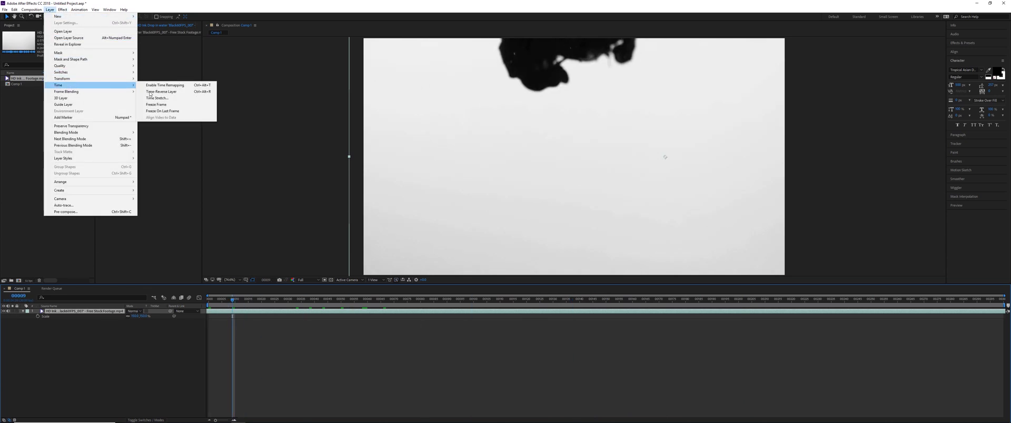
left_click(156, 98)
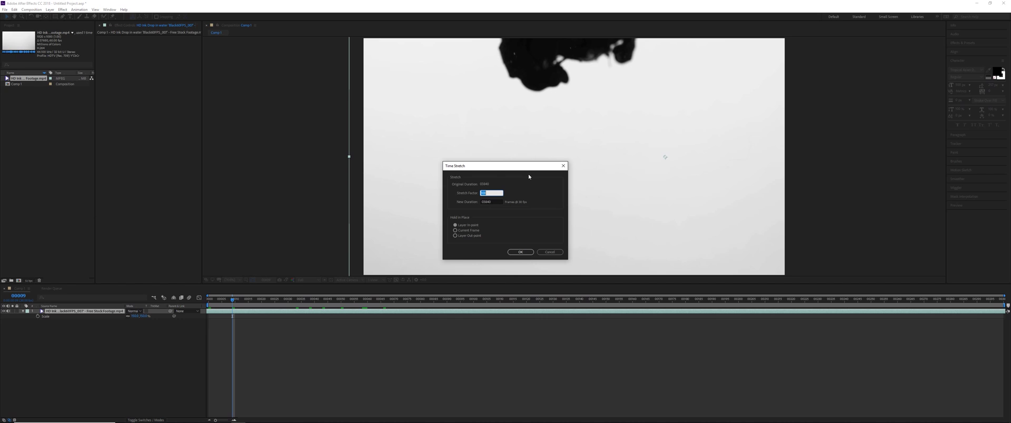
type("50")
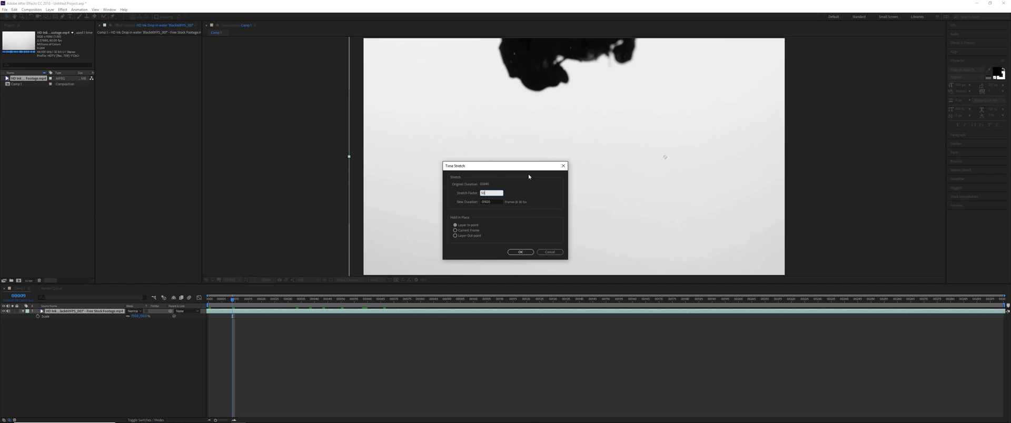
key("Return")
key("space")
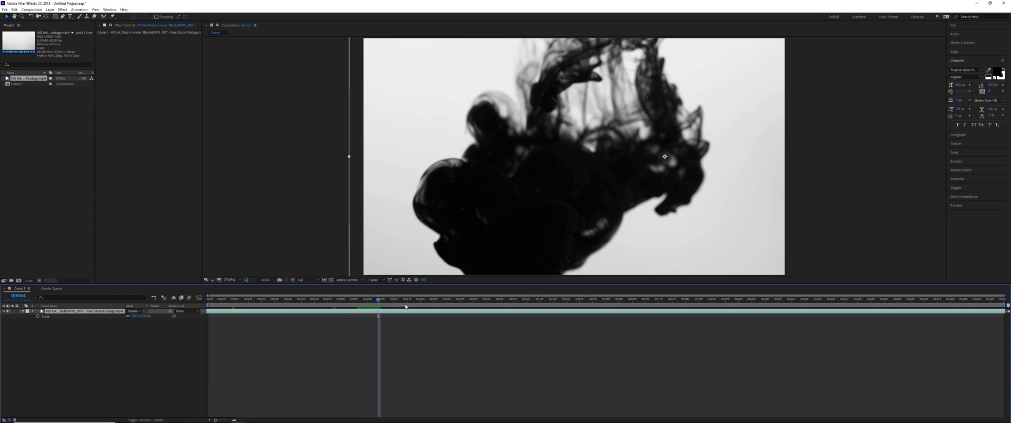
key("space")
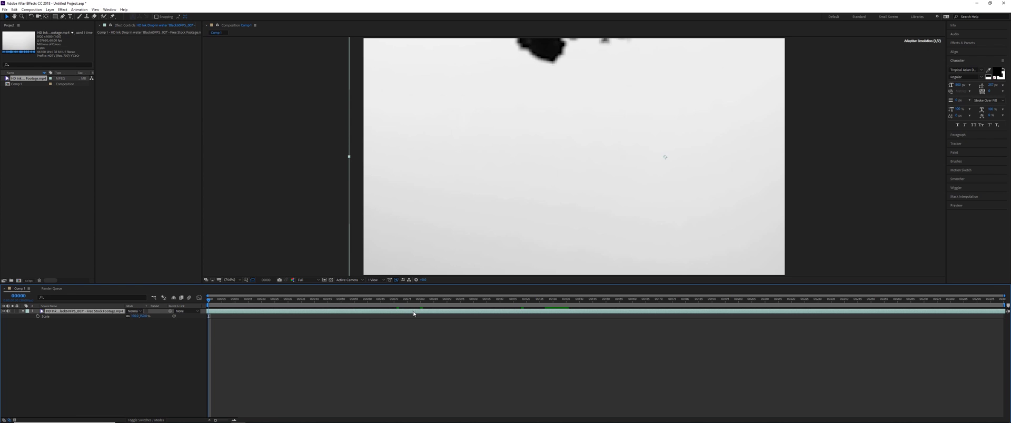
Add a text layer reading 'INK' in the composition.
key("ctrl+t")
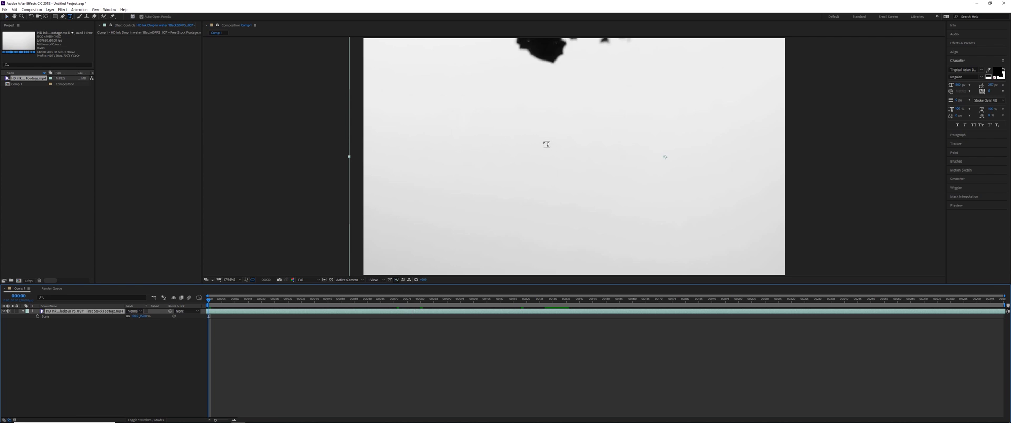
left_click(533, 141)
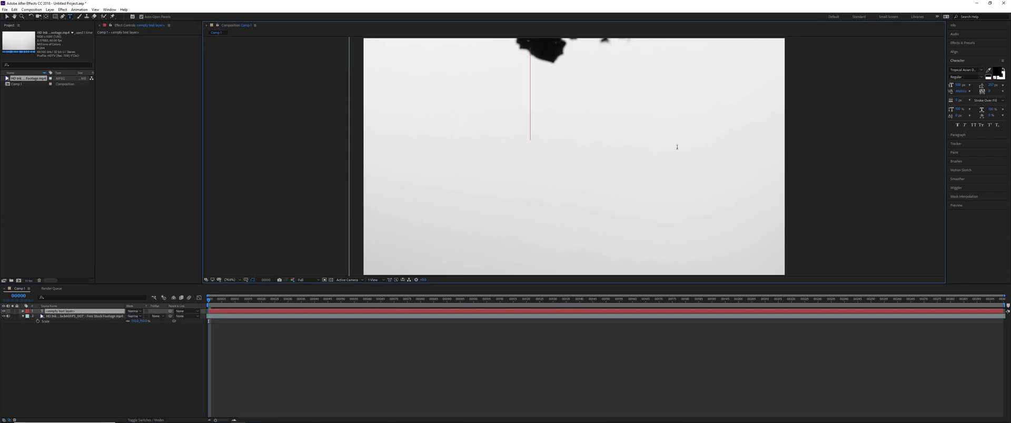
type("IN")
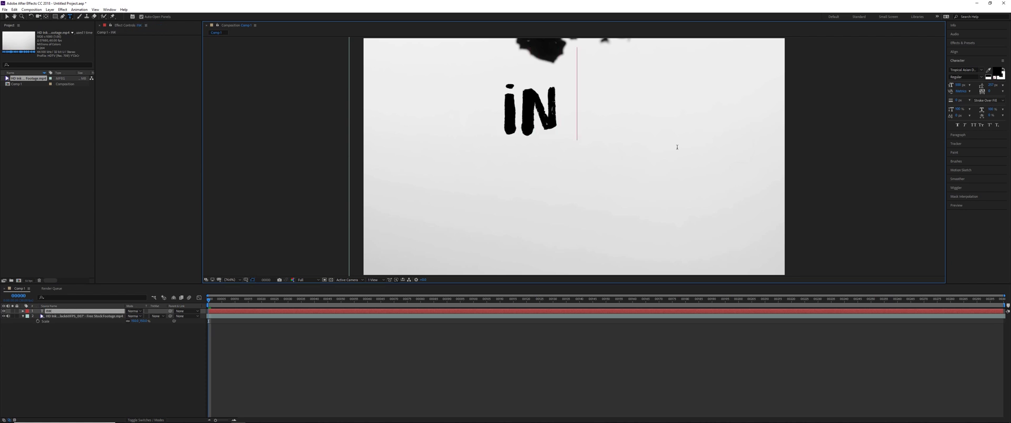
type("K")
key("Escape")
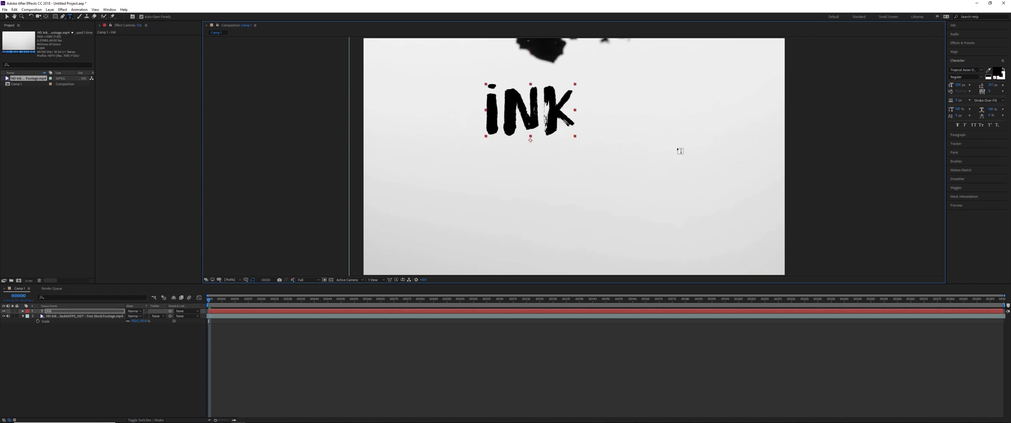
Centre the INK text in the composition and nudge it up slightly.
key("v")
key("ctrl+Home")
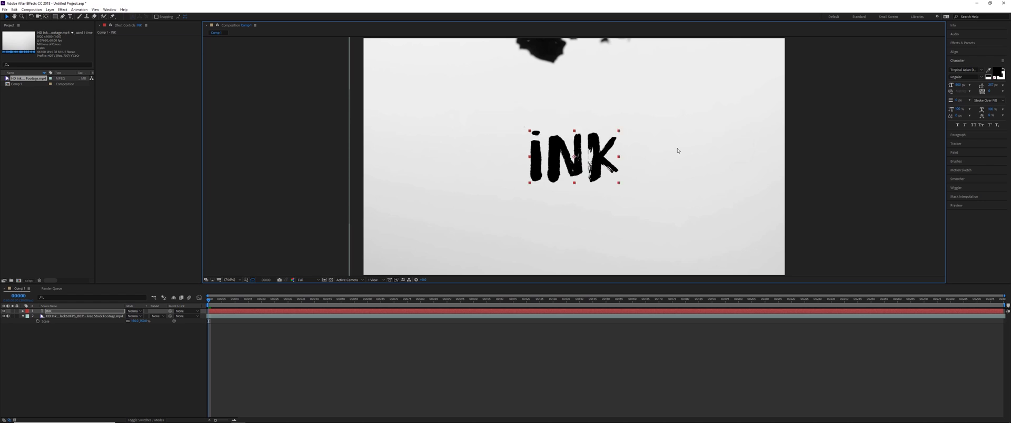
key("shift+Up")
key("shift+Up")
key("shift+Up")
key("shift+Up")
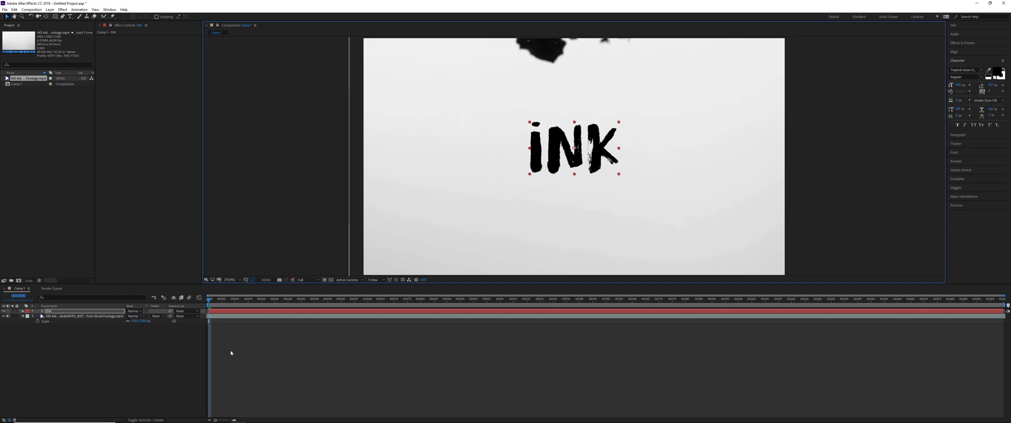
mouse_move(262, 301)
left_mouse_down()
mouse_move(648, 276)
mouse_move(506, 286)
left_mouse_up()
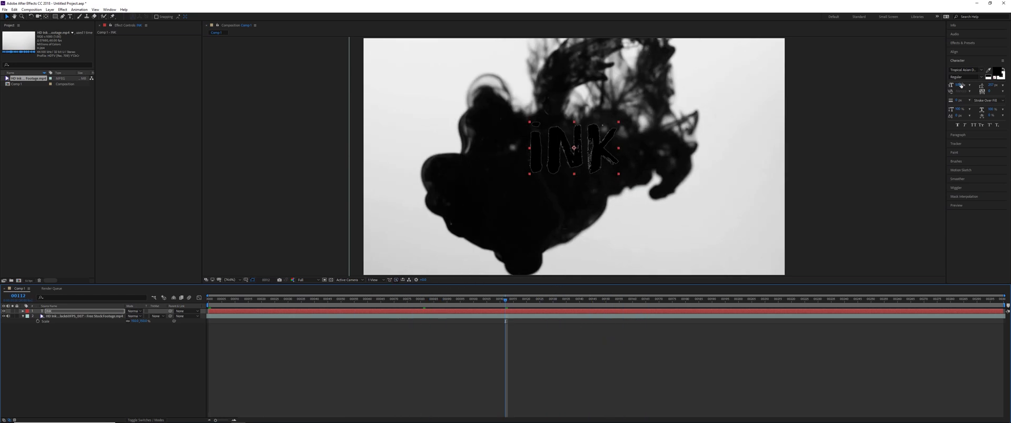
Enlarge the INK font slightly and nudge the text back down.
left_click_drag(957, 85, 995, 83)
left_click(105, 316)
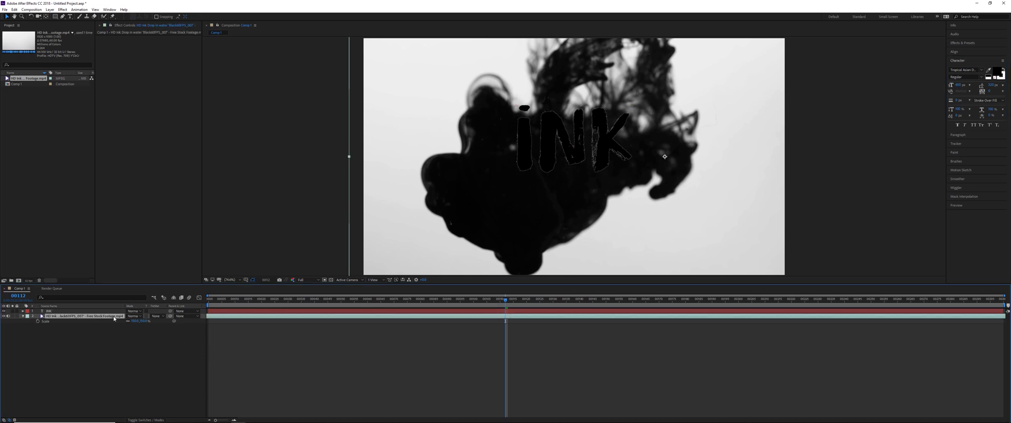
left_click(96, 311)
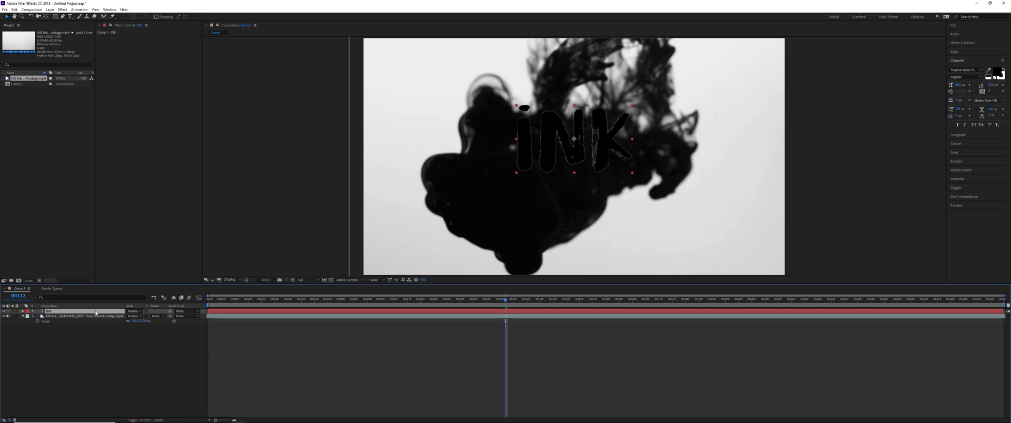
key("shift+Down")
key("shift+Down")
key("shift+Down")
key("Return")
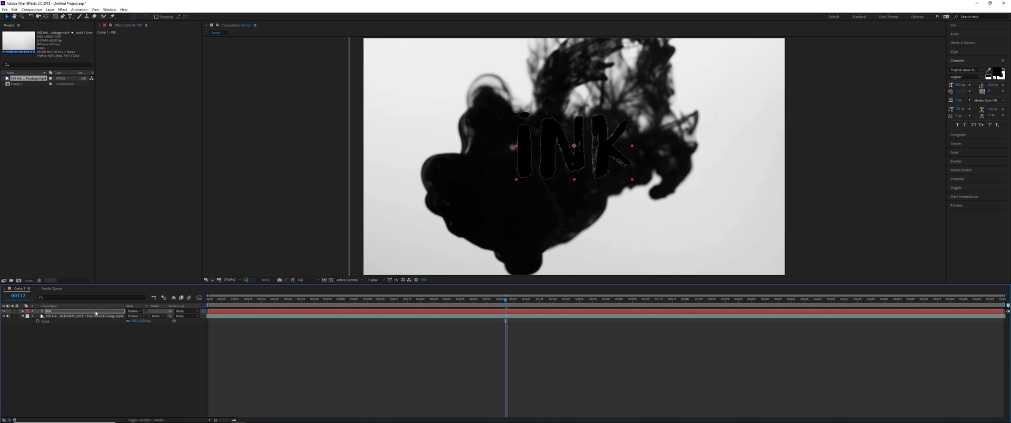
mouse_move(484, 305)
left_mouse_down()
mouse_move(218, 299)
mouse_move(232, 299)
left_mouse_up()
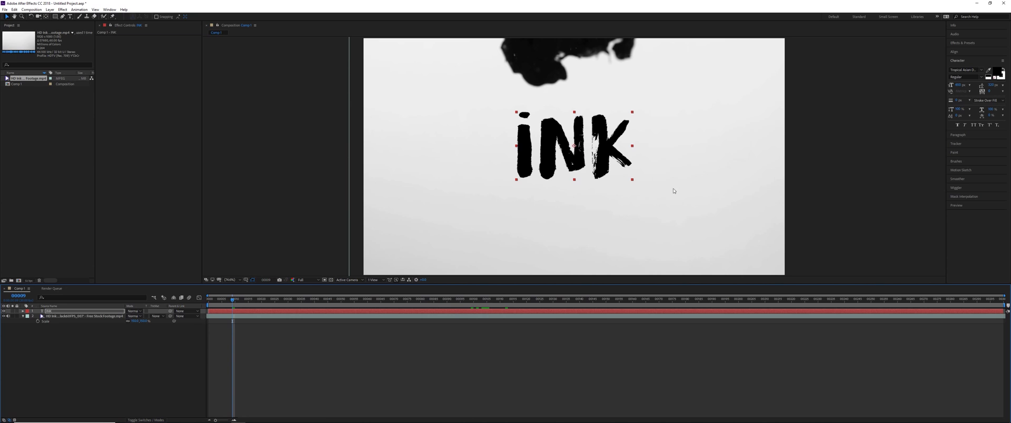
Set the INK text fill to white and enable the timeline's Switches column.
double_click(573, 147)
left_click(999, 74)
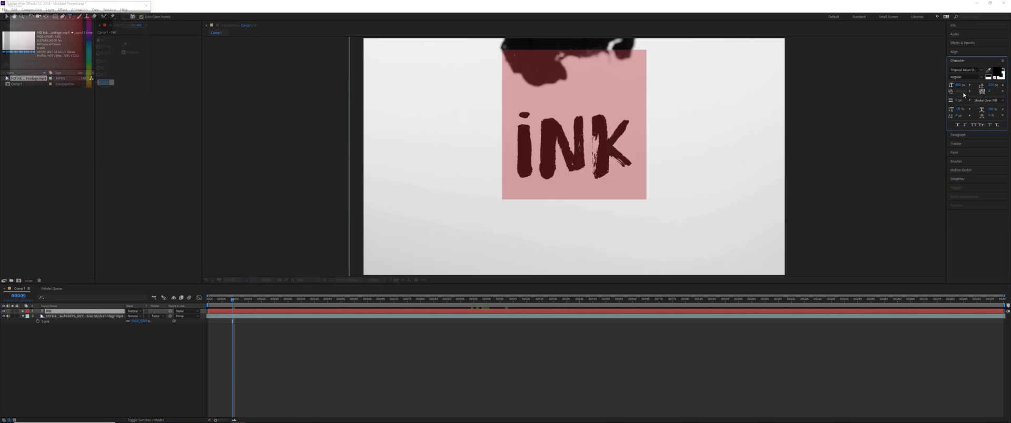
left_click(8, 15)
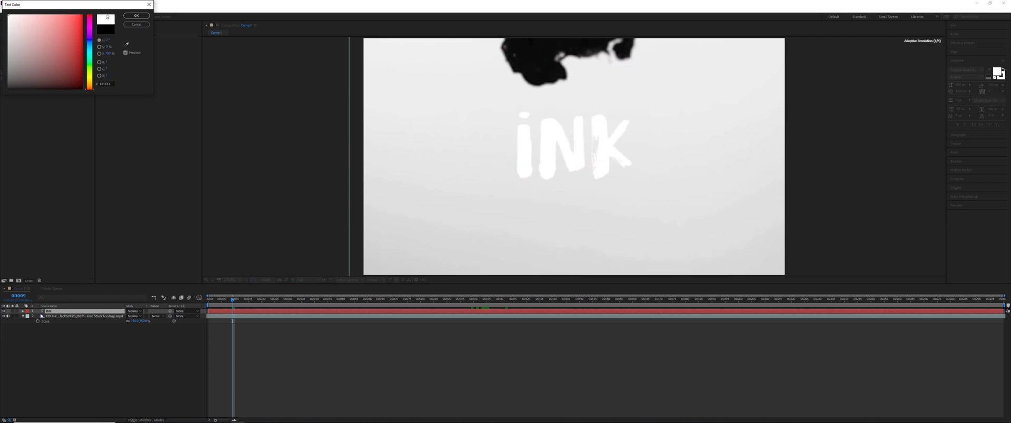
left_click(137, 15)
left_click(76, 316)
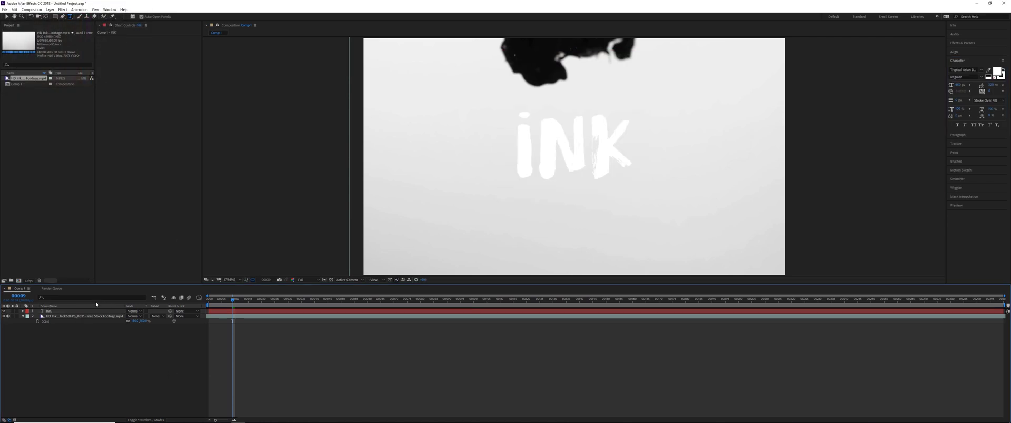
right_click(96, 304)
mouse_move(118, 324)
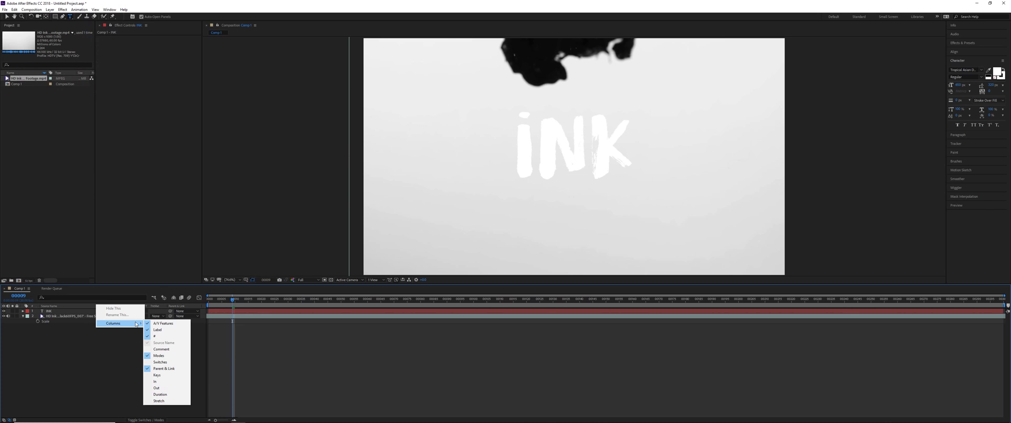
left_click(160, 362)
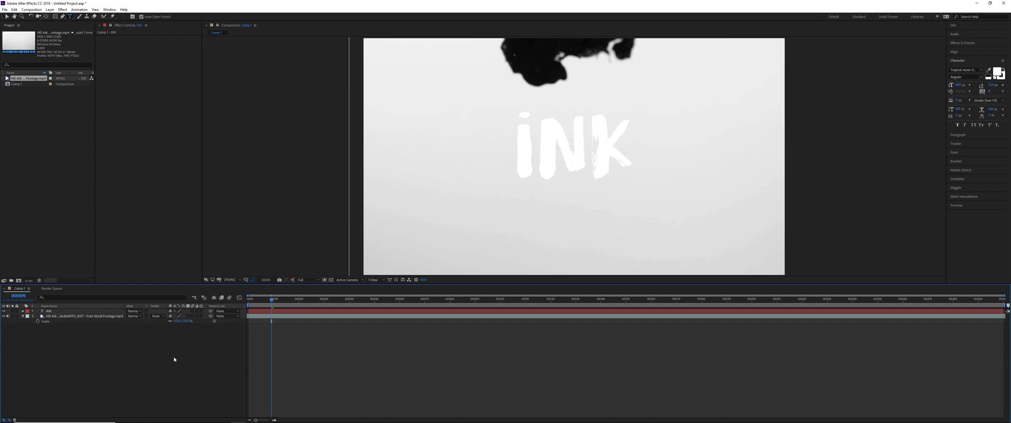
Duplicate the ink footage, move the copy to the top, and name it 'Ink Matte'.
left_click(64, 317)
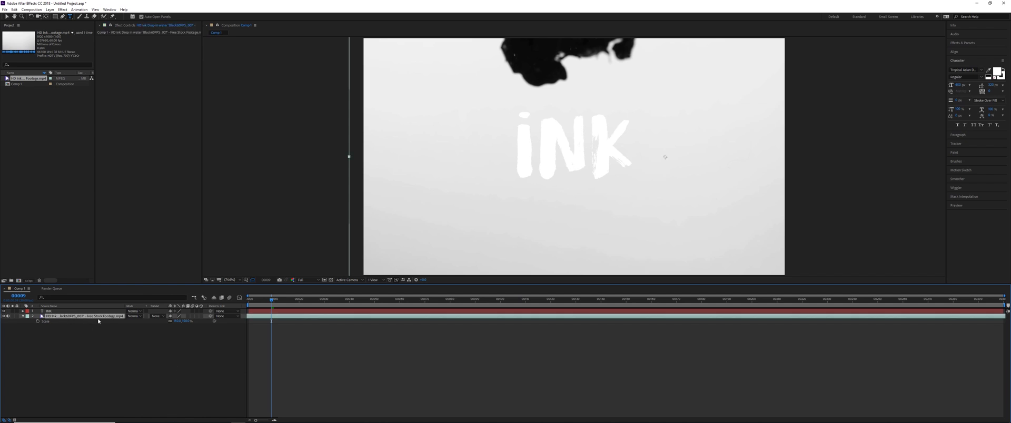
key("ctrl+d")
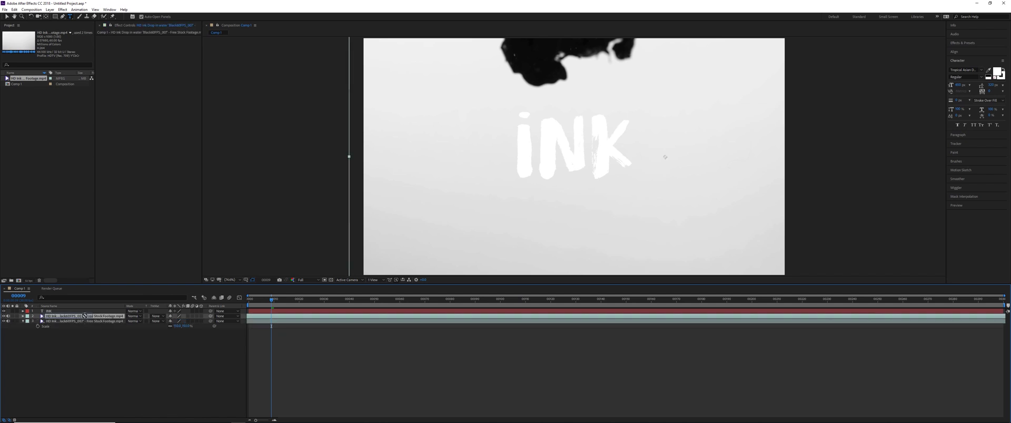
left_click_drag(88, 316, 93, 312)
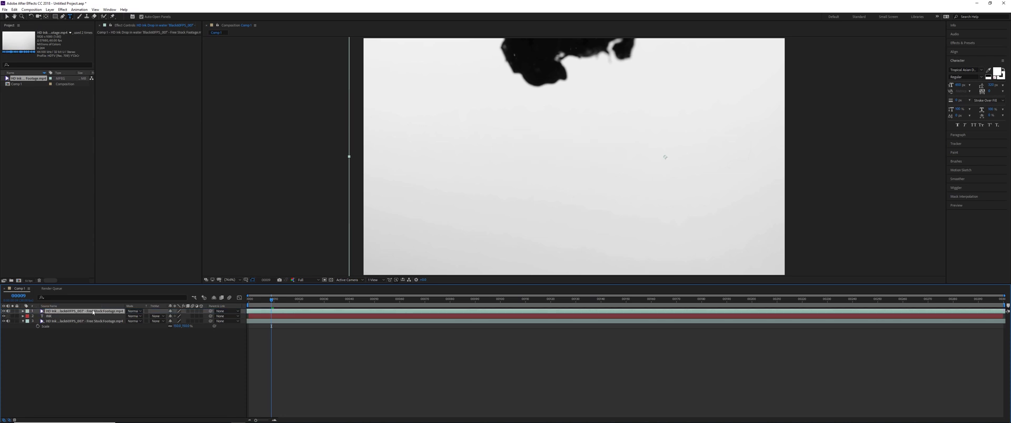
key("Return")
type("Ink Matte")
key("Return")
Rename the original ink footage layer 'BG'.
left_click(78, 321)
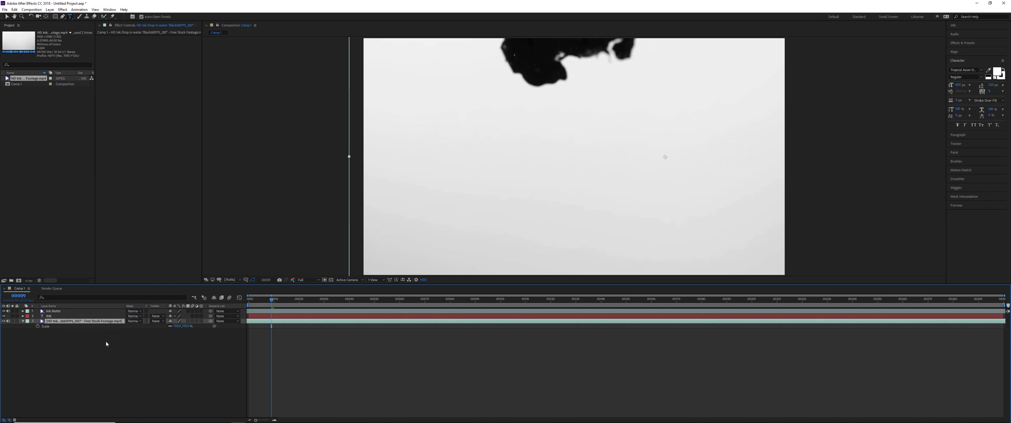
type("BG")
key("Return")
left_click(78, 341)
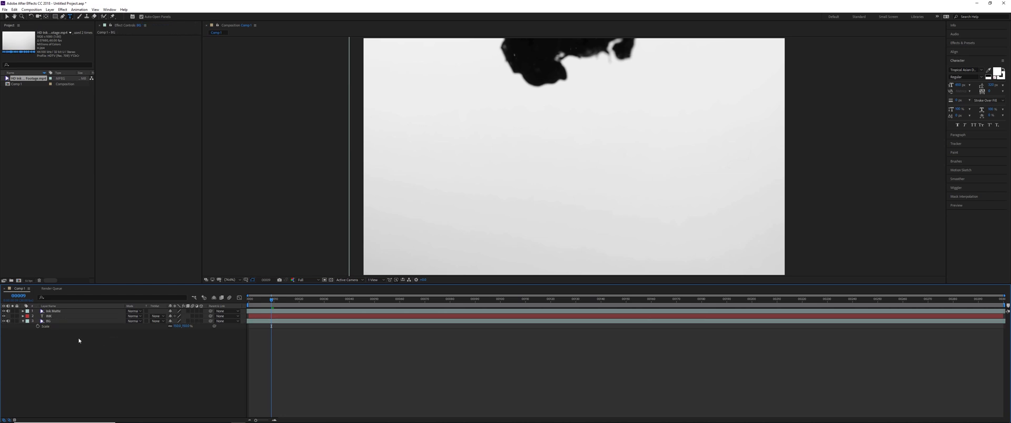
Set the INK layer's Track Matte to Luma Inverted Matte from Ink Matte.
left_click(67, 316)
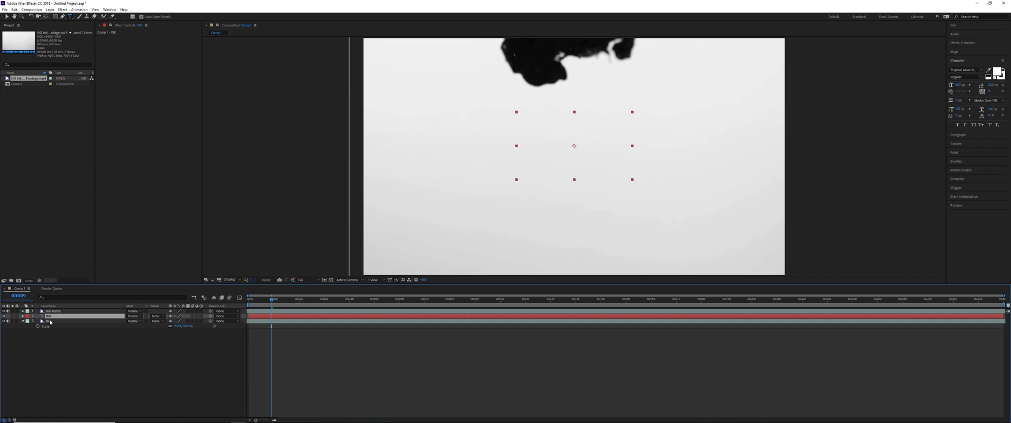
left_click(50, 322)
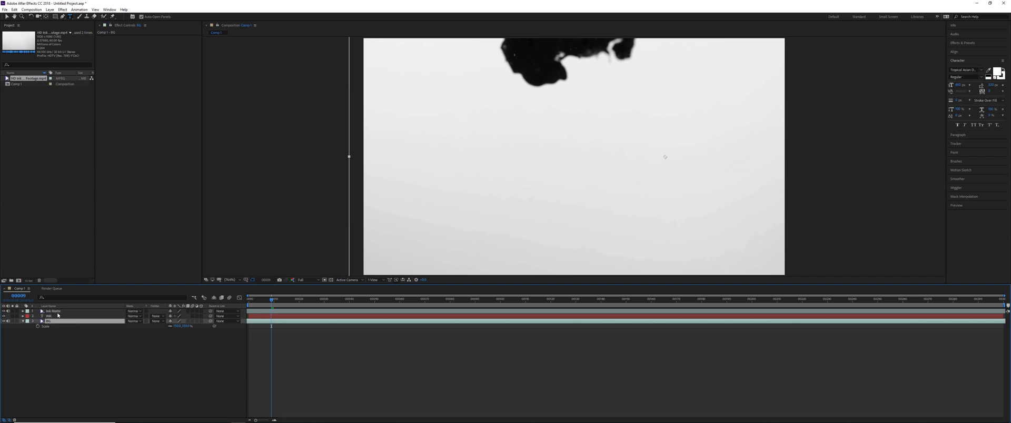
left_click(53, 312)
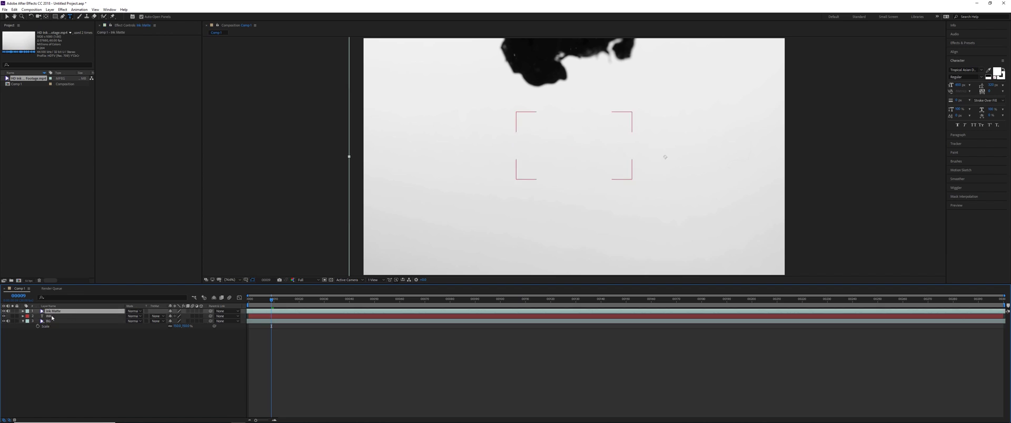
left_click(55, 317)
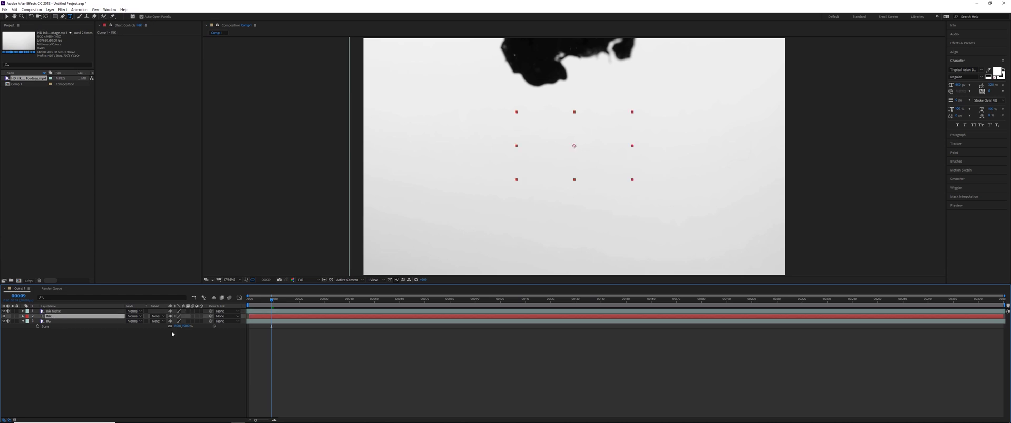
left_click(156, 316)
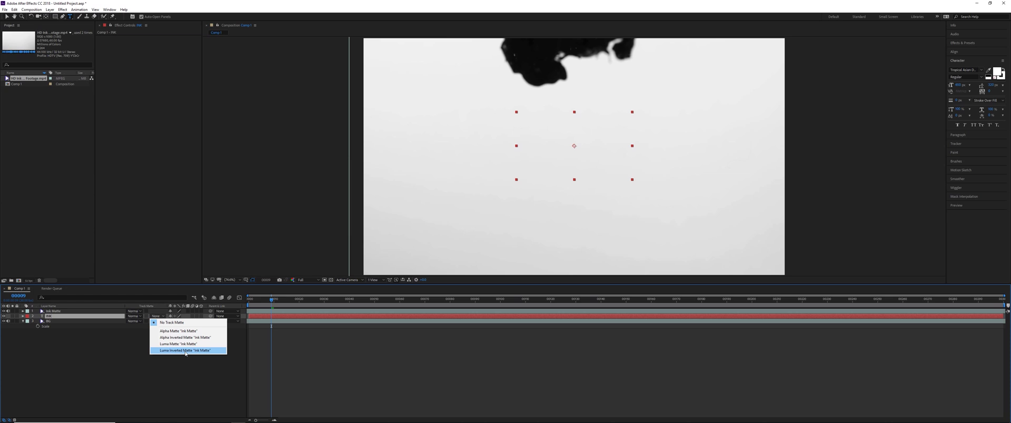
left_click(186, 351)
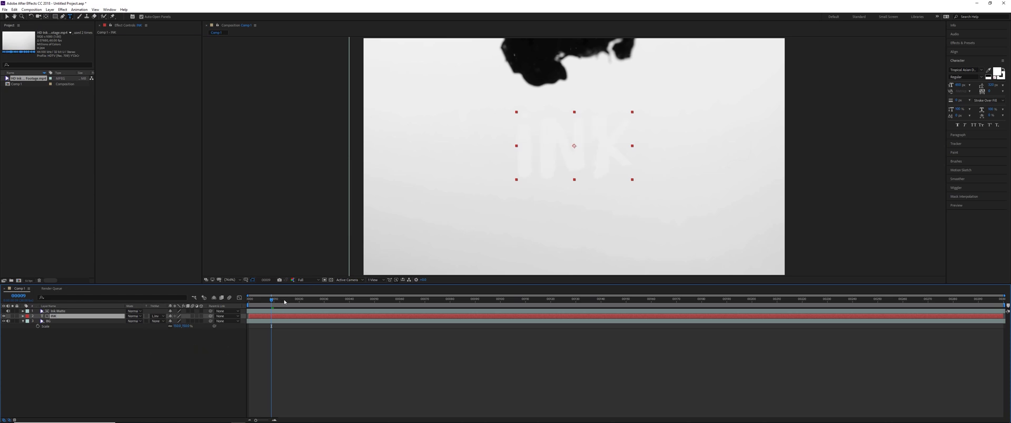
left_click_drag(285, 302, 482, 301)
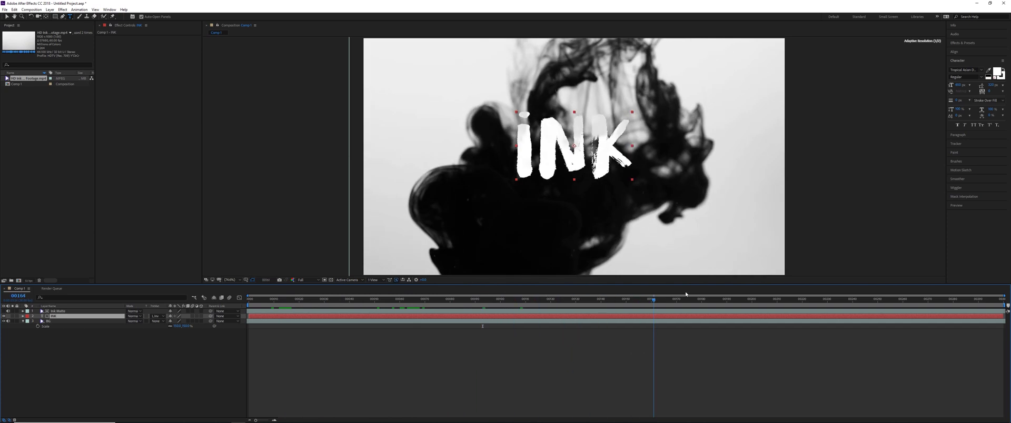
mouse_move(488, 301)
left_mouse_down()
mouse_move(753, 289)
mouse_move(384, 288)
left_mouse_up()
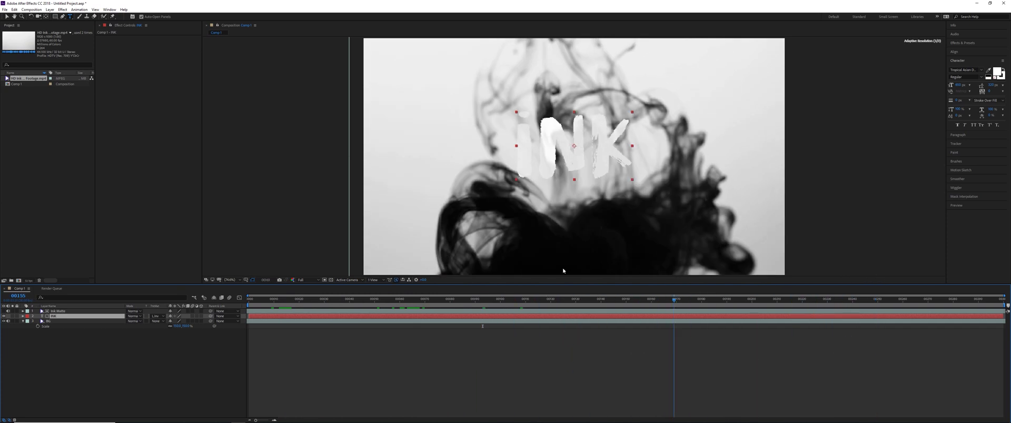
left_click_drag(384, 288, 259, 291)
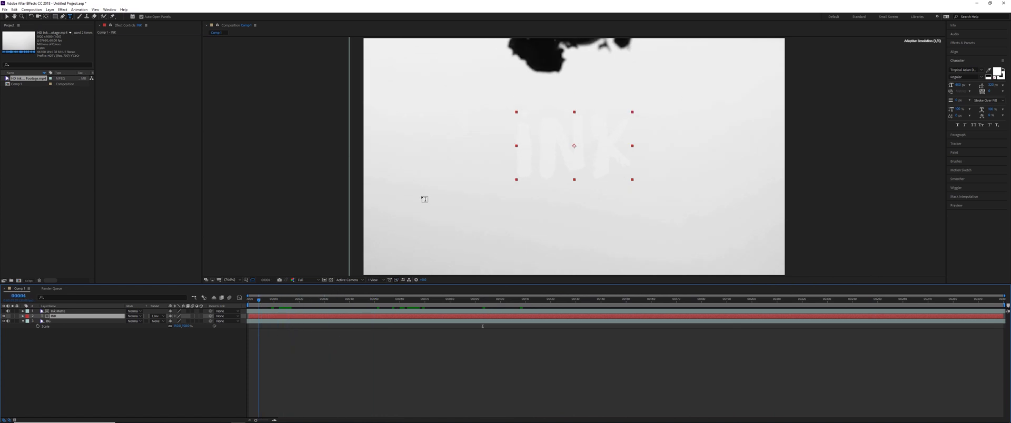
key("grave")
scroll(574, 126, "up", 2)
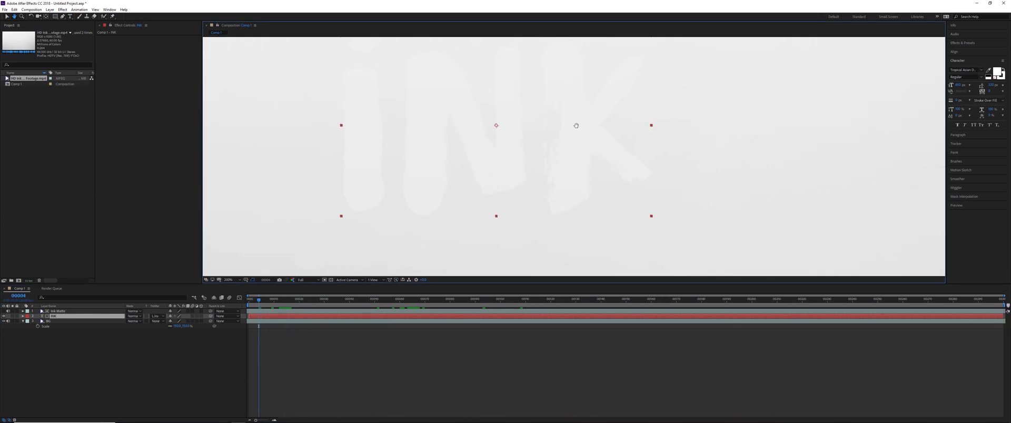
scroll(574, 126, "up", 2)
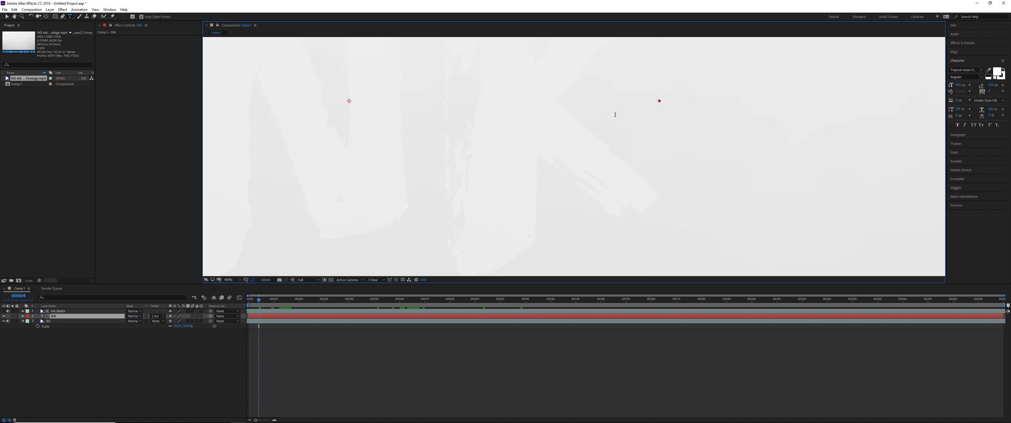
left_click_drag(567, 138, 527, 179)
scroll(613, 190, "down", 4)
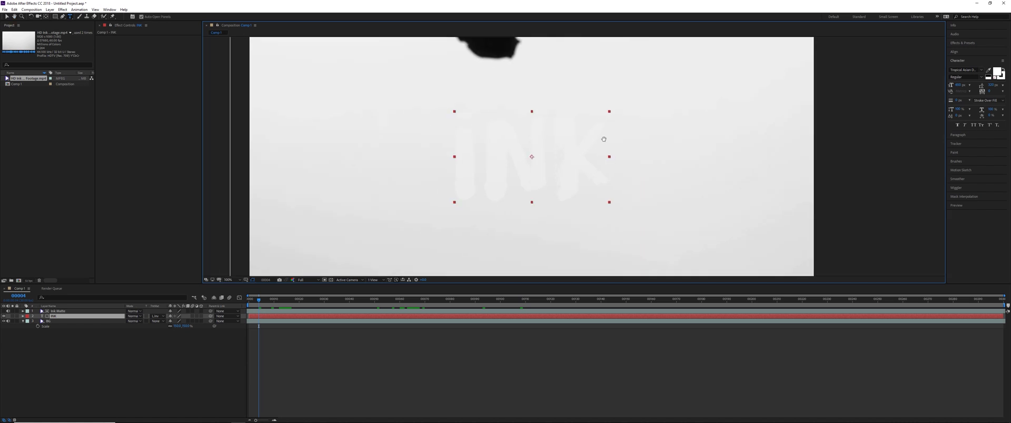
key("ctrl+t")
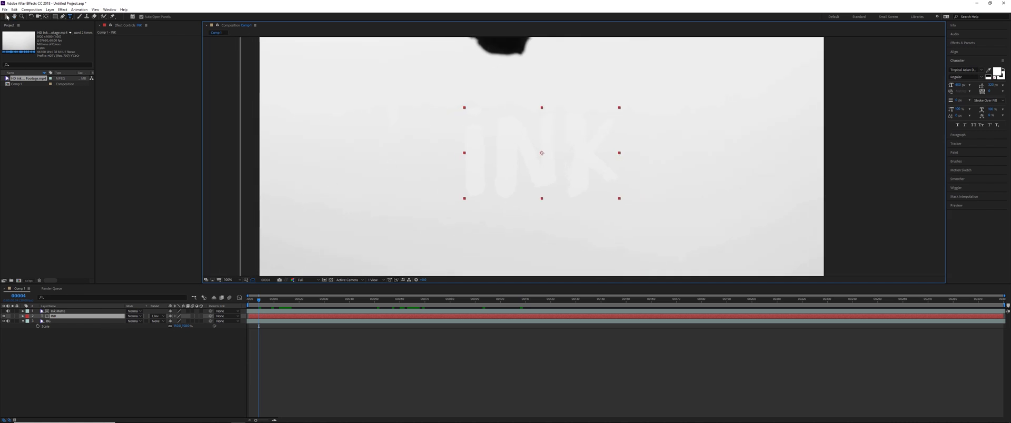
left_click(6, 16)
left_click(963, 26)
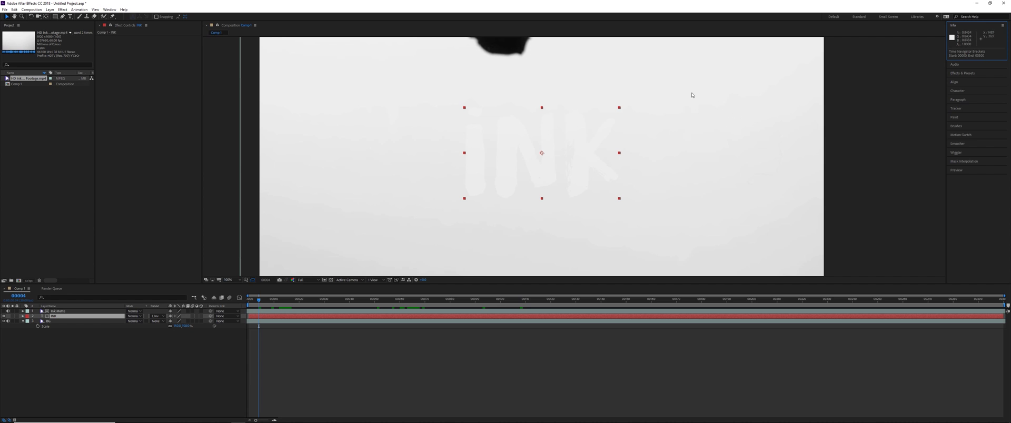
Hide the INK text and apply a Curves effect to the Ink Matte layer.
left_click(63, 312)
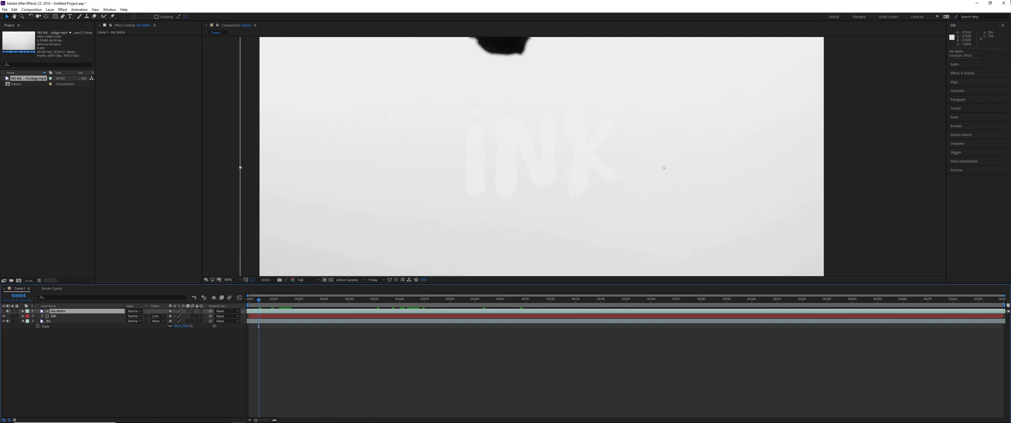
left_click(4, 315)
left_click(972, 73)
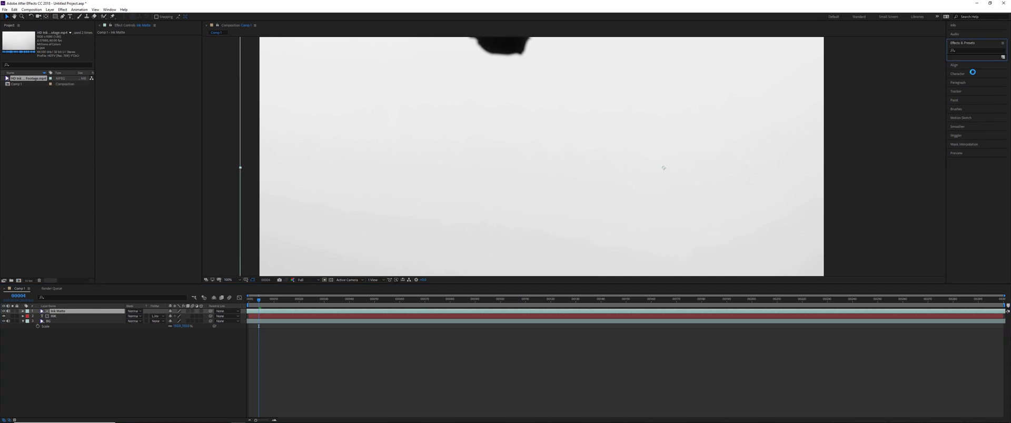
left_click(979, 50)
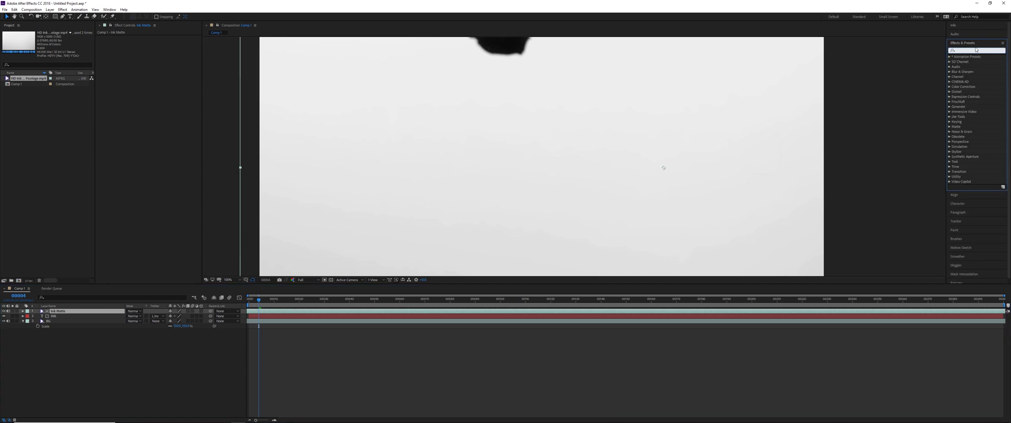
type("curves")
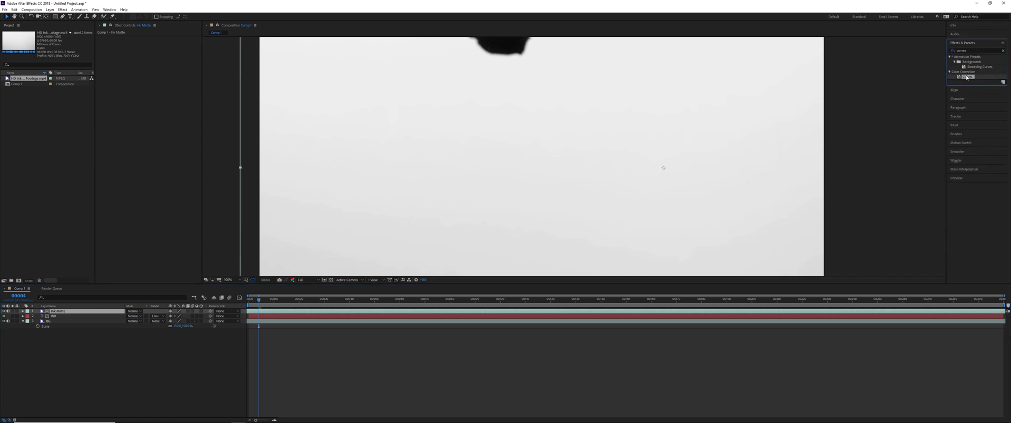
left_click_drag(967, 75, 264, 169)
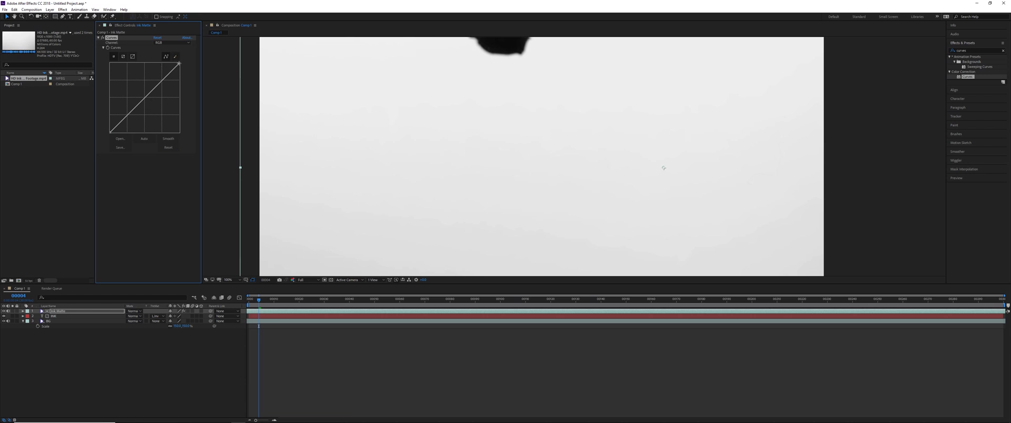
Steepen the Curves graph so Ink Matte's light tones push toward white.
left_click_drag(180, 63, 134, 36)
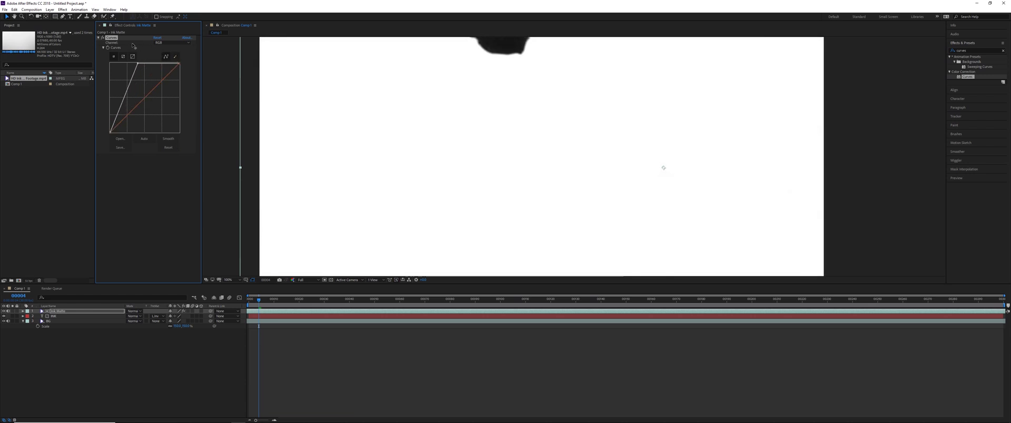
left_click_drag(385, 299, 394, 301)
left_click(394, 300)
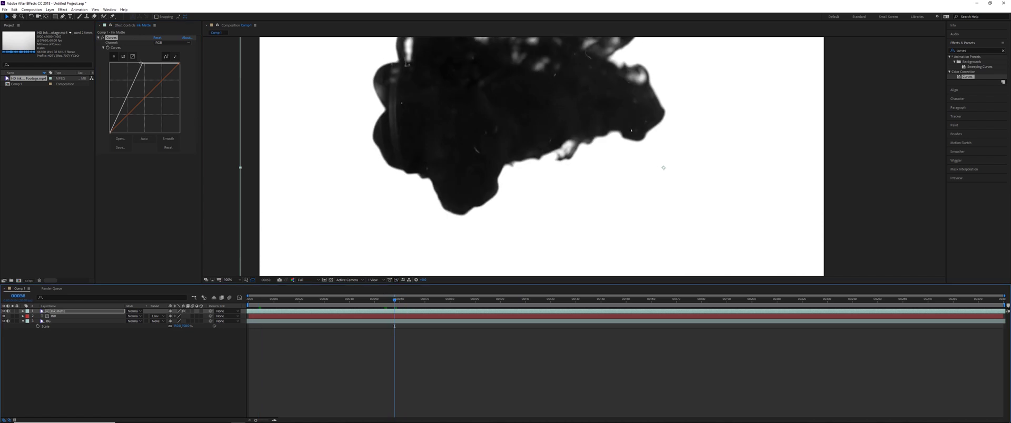
mouse_move(140, 63)
left_mouse_down()
mouse_move(188, 58)
mouse_move(170, 63)
left_mouse_up()
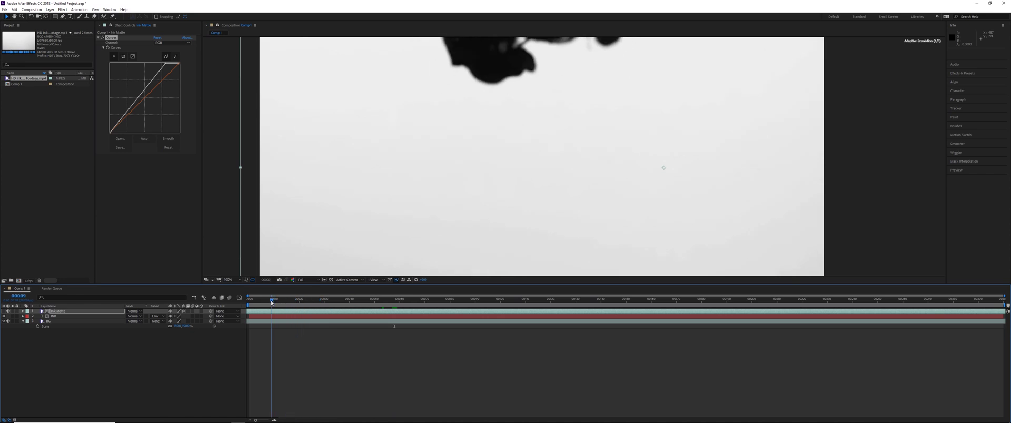
key("space")
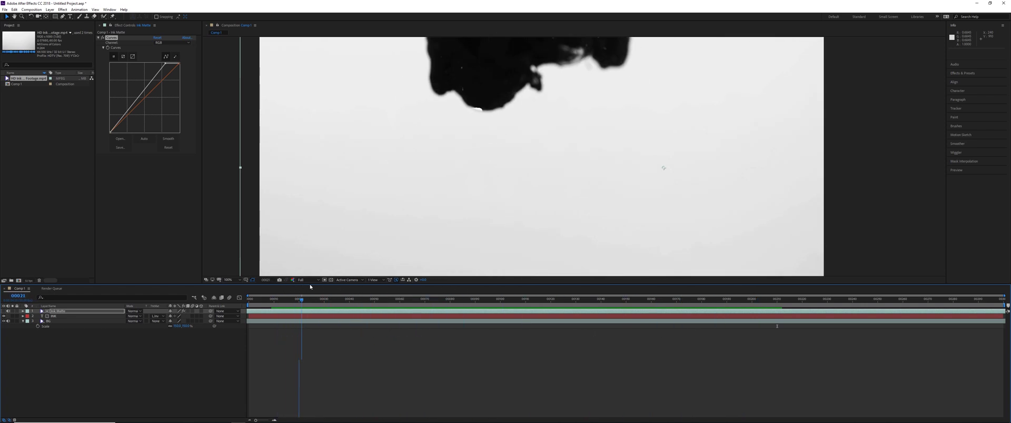
key("space")
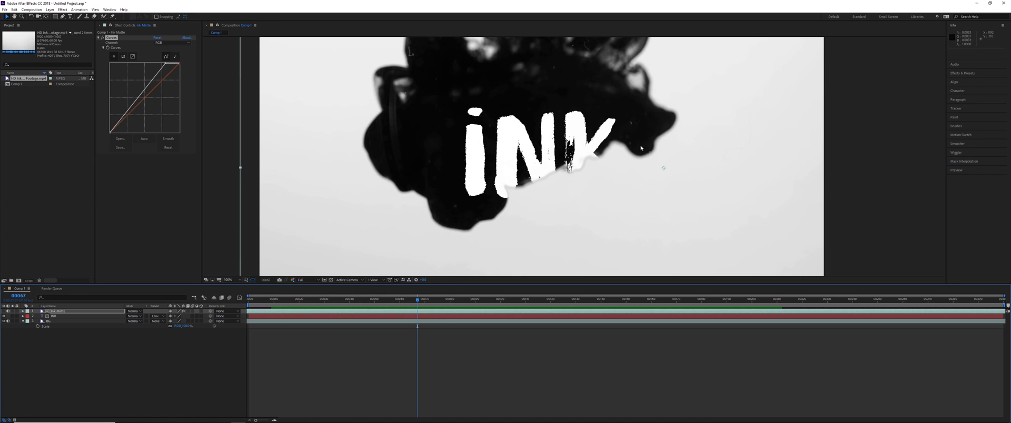
Apply the Displacement Map effect to the INK text layer.
left_click(69, 318)
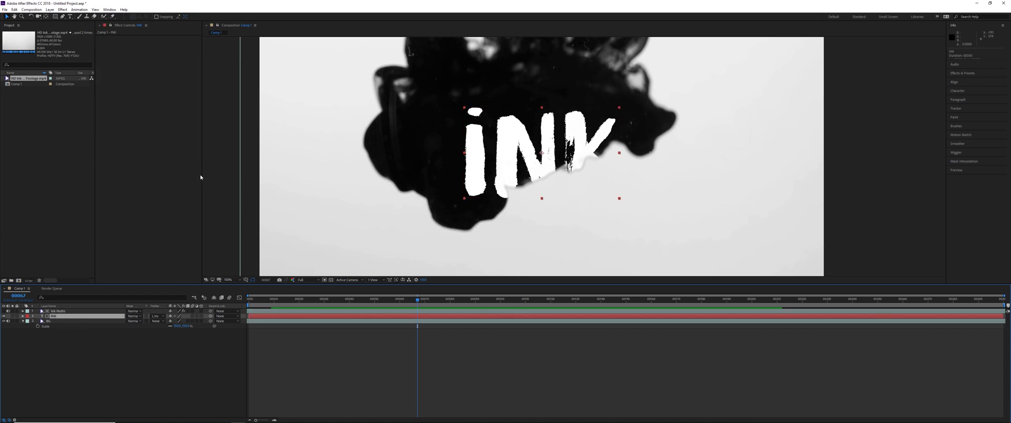
left_click(963, 74)
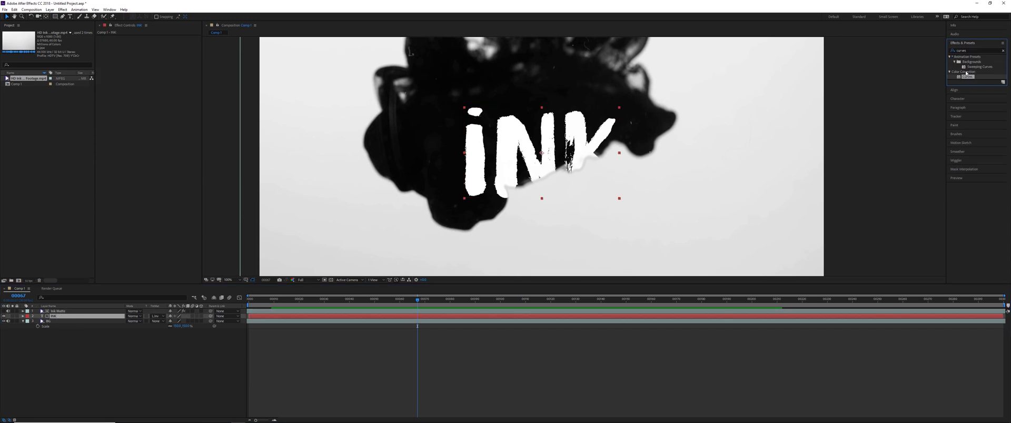
double_click(974, 50)
type("displace")
double_click(977, 62)
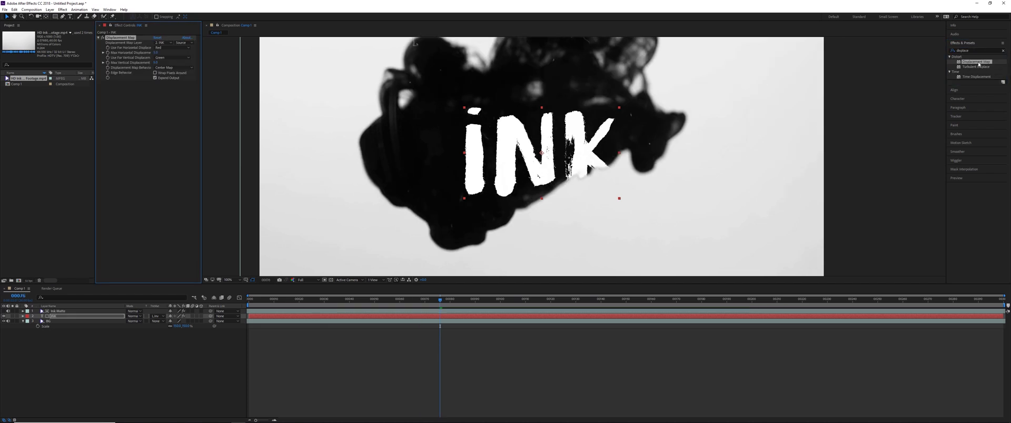
Use Ink Matte with Effects & Masks as the map, keeping Red for horizontal displacement.
left_click(157, 42)
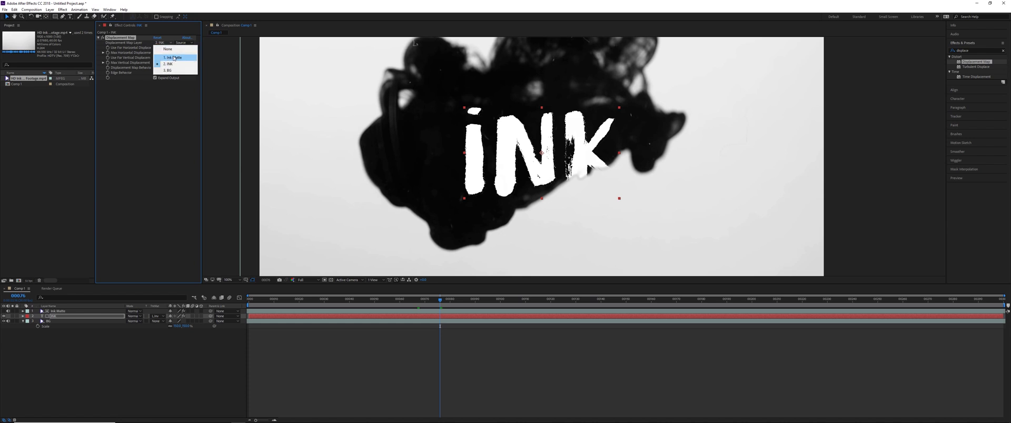
left_click(184, 58)
left_click(183, 43)
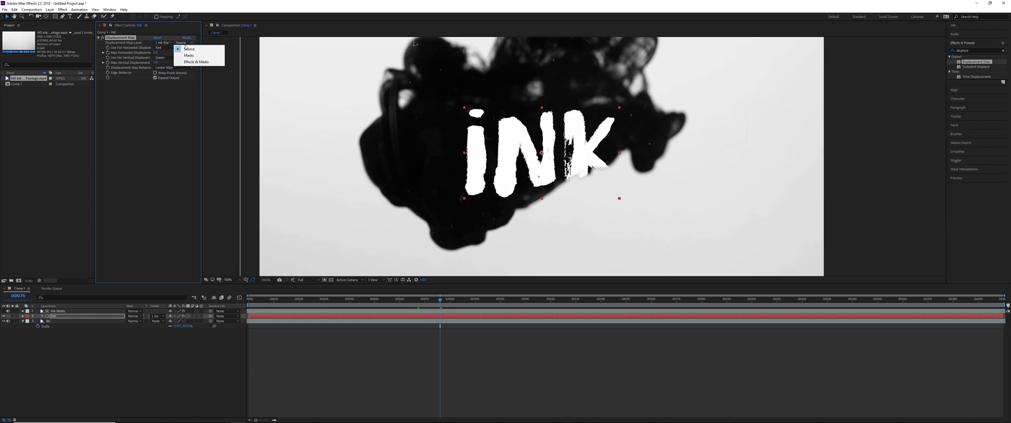
left_click(198, 61)
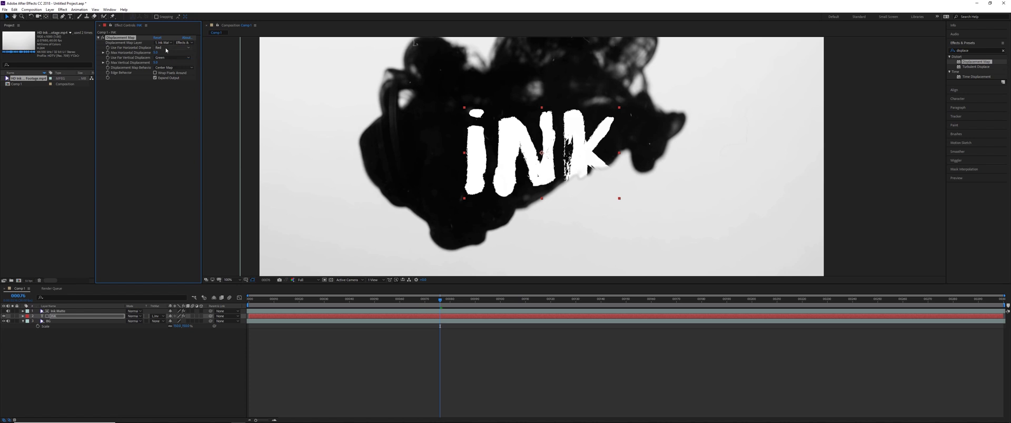
left_click(170, 48)
left_click(166, 54)
left_click(971, 27)
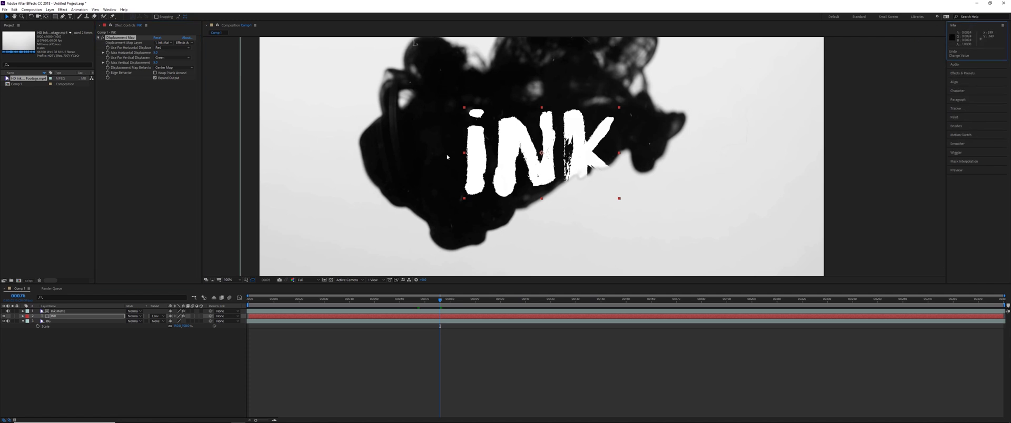
Set maximum horizontal and vertical displacement to 10 each.
left_click(155, 52)
type("10")
key("Return")
left_click(156, 63)
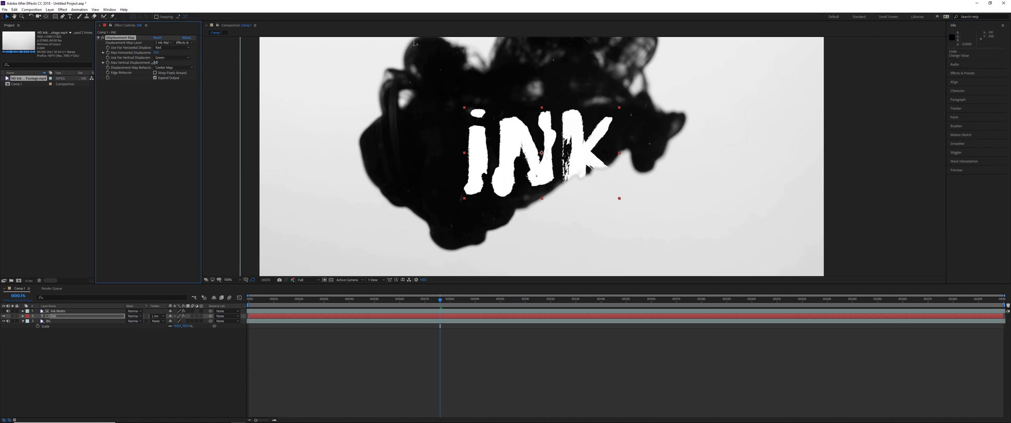
type("10")
key("Return")
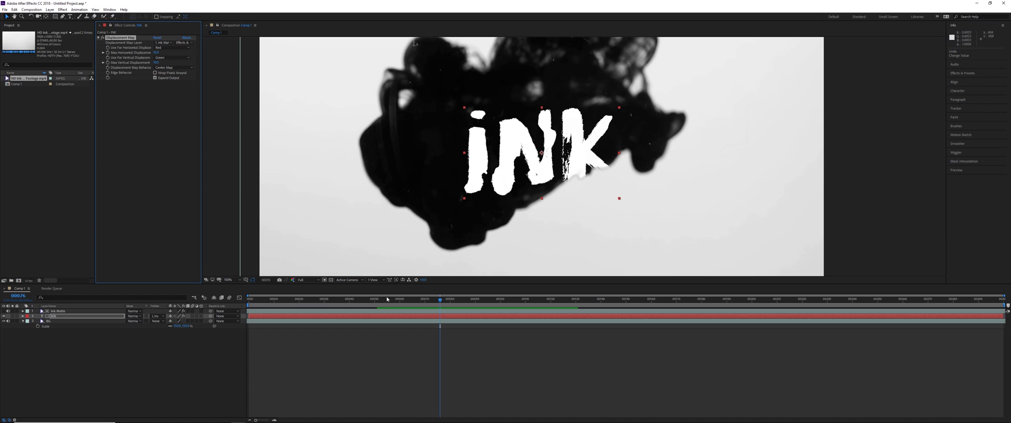
mouse_move(390, 298)
left_mouse_down()
mouse_move(299, 295)
mouse_move(361, 299)
left_mouse_up()
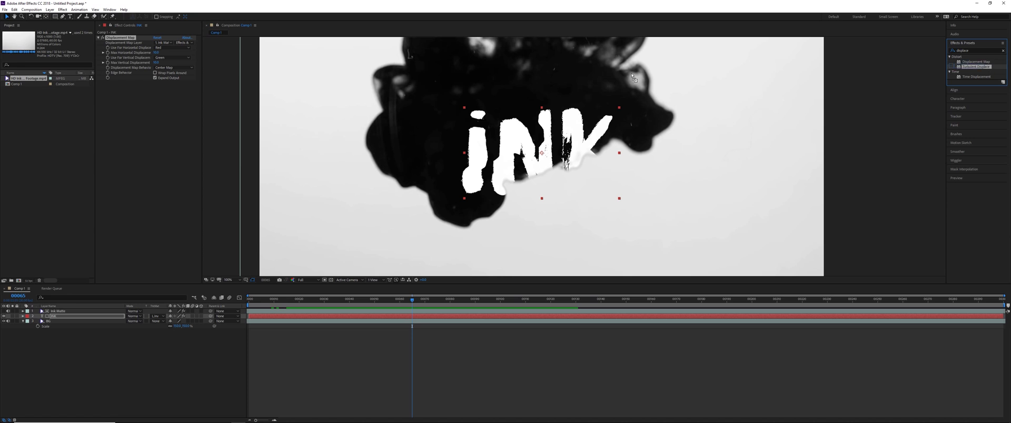
Apply Turbulent Displace to INK with Amount 15 and Size 50, then preview.
left_click_drag(986, 66, 193, 181)
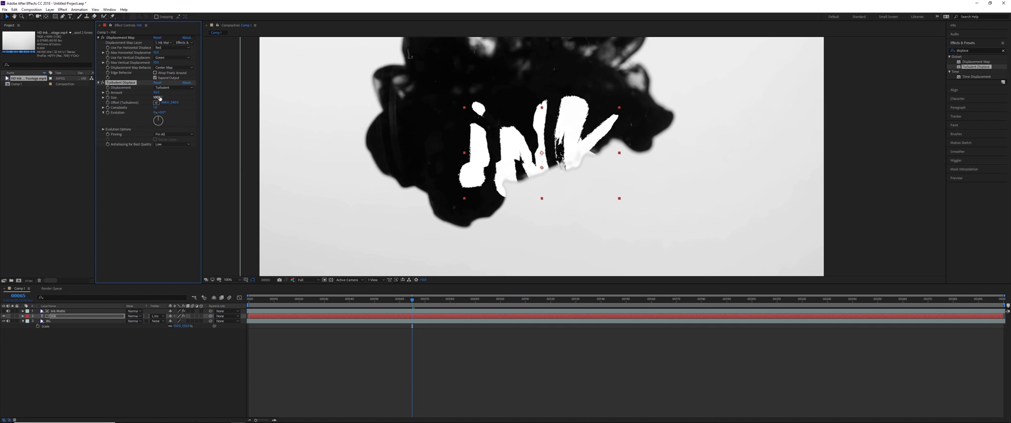
left_click_drag(158, 98, 159, 96)
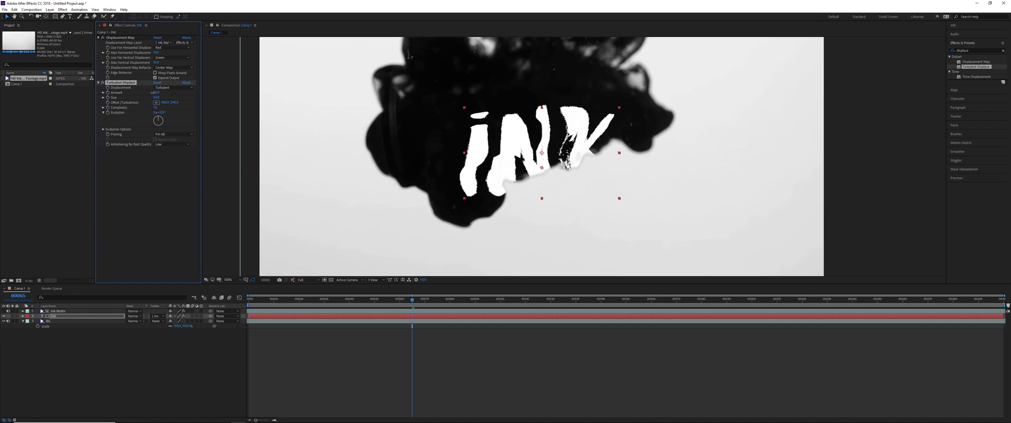
left_click(157, 92)
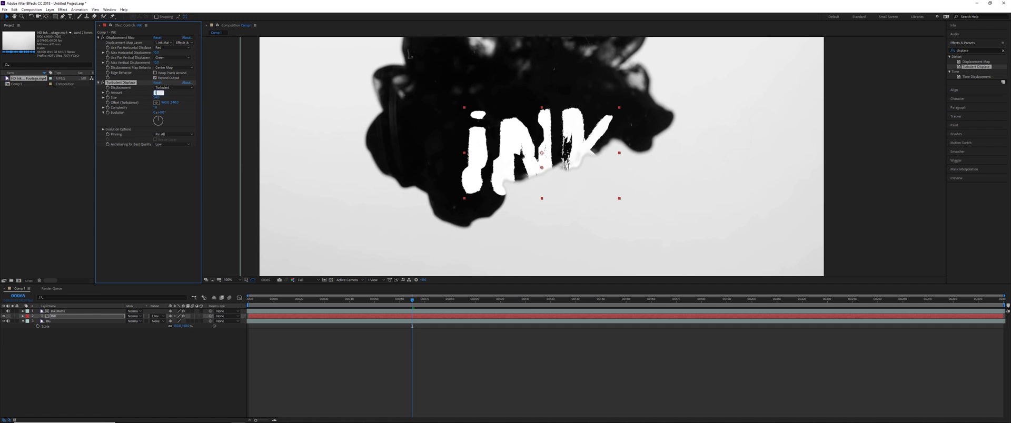
type("15")
key("Return")
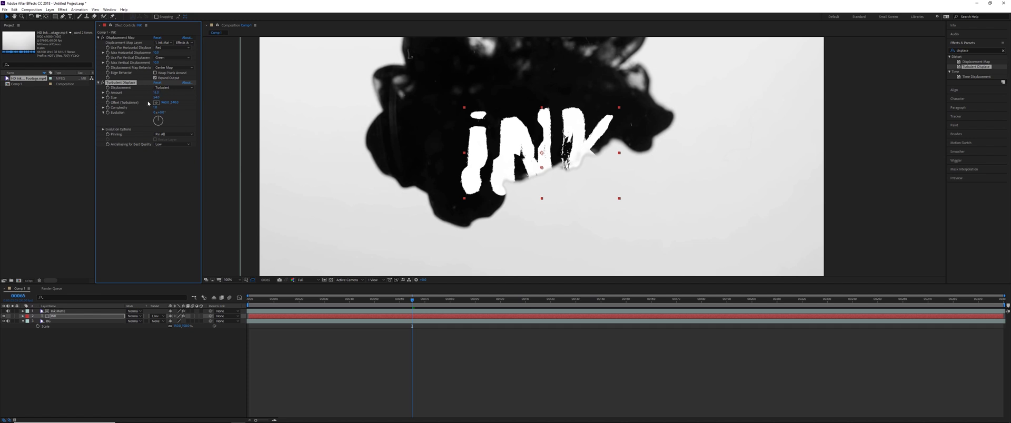
left_click(157, 98)
type("50")
key("Return")
key("space")
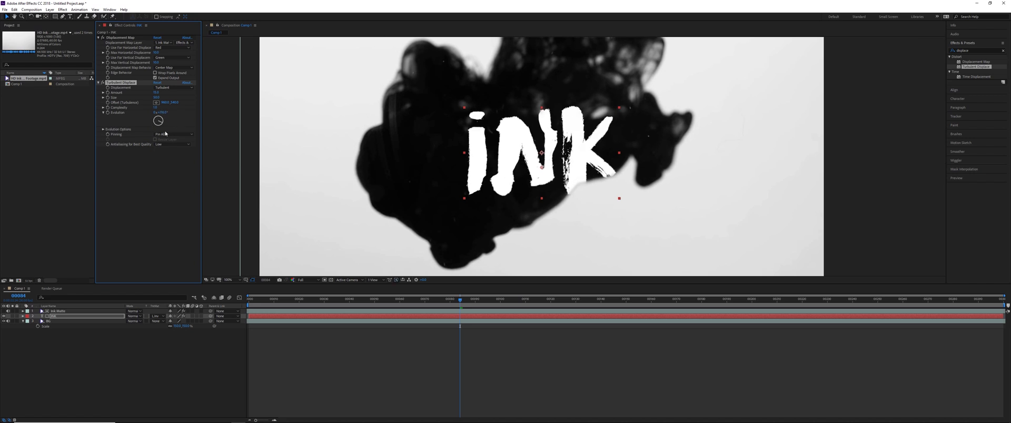
Drive the Turbulent Displace Evolution of the INK text with the expression time*90.
left_click_drag(453, 301, 445, 300)
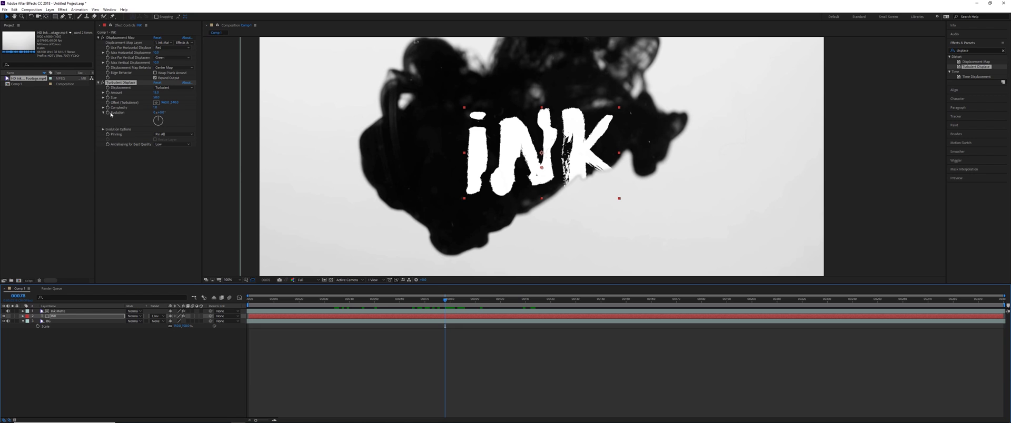
left_click(108, 113, "alt")
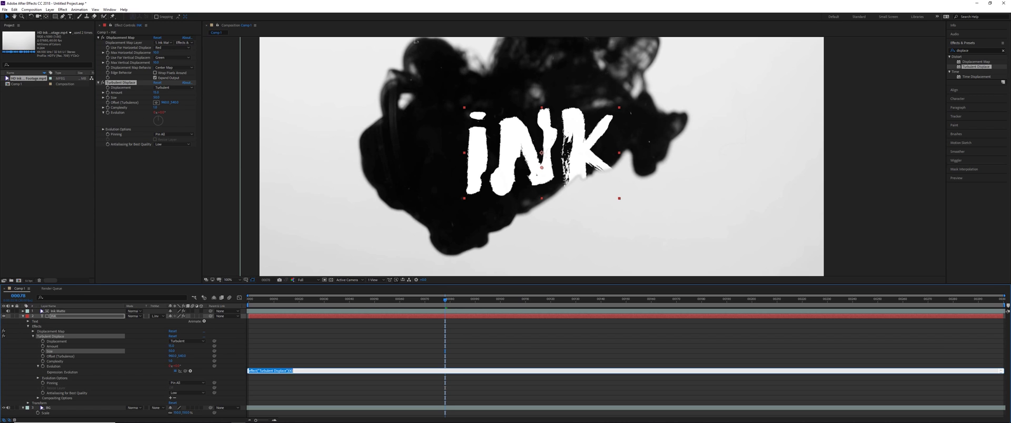
type("time*90")
left_click(141, 111)
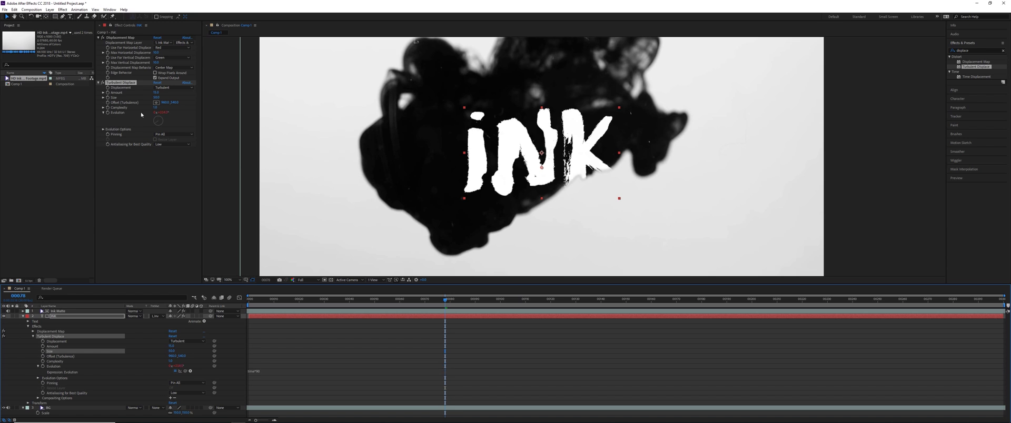
Preview the animation from near the start to watch the INK lettering waver continuously.
key("space")
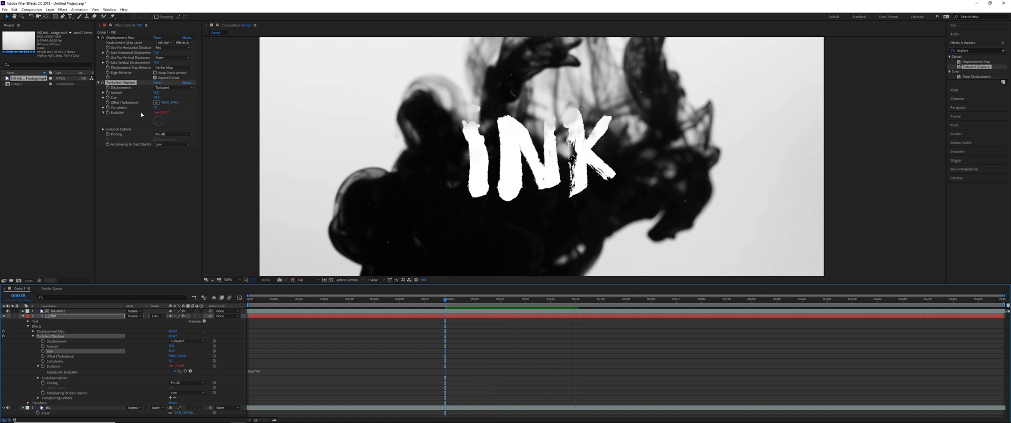
key("space")
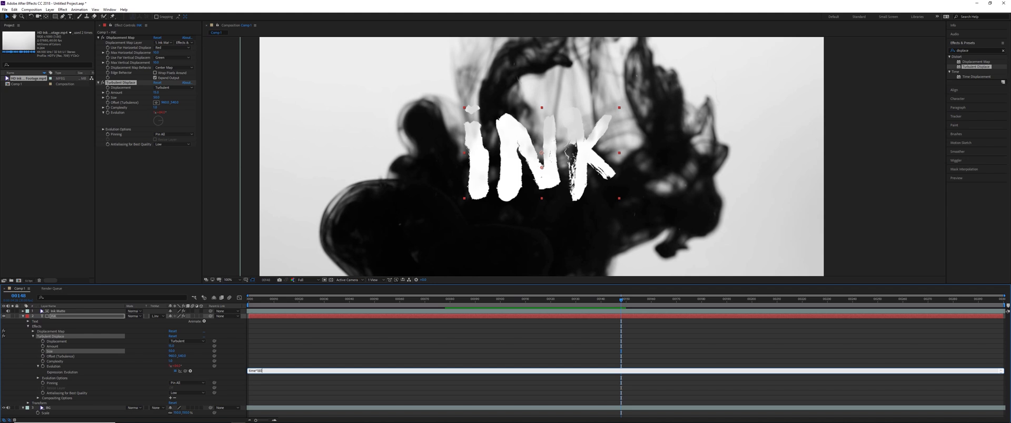
key("space")
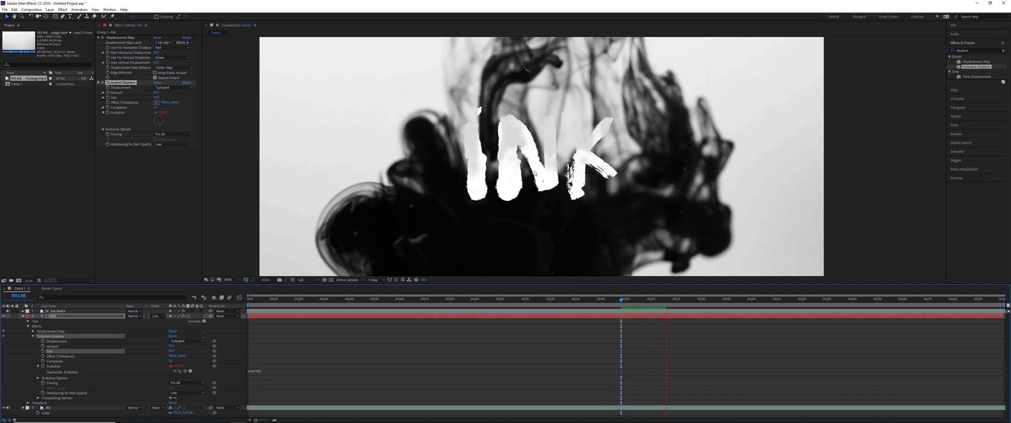
left_click_drag(520, 305, 244, 305)
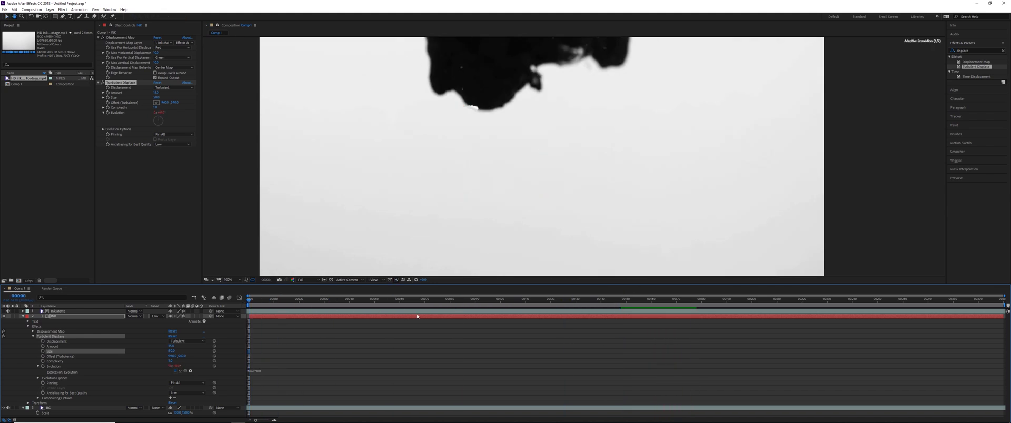
key("space")
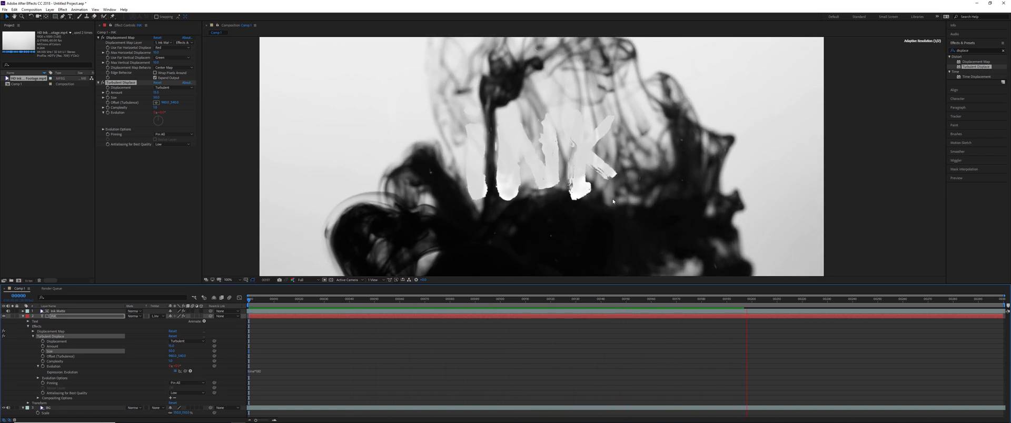
Fit the composition in view and drag the BG footage about 85 pixels higher.
key("shift+slash")
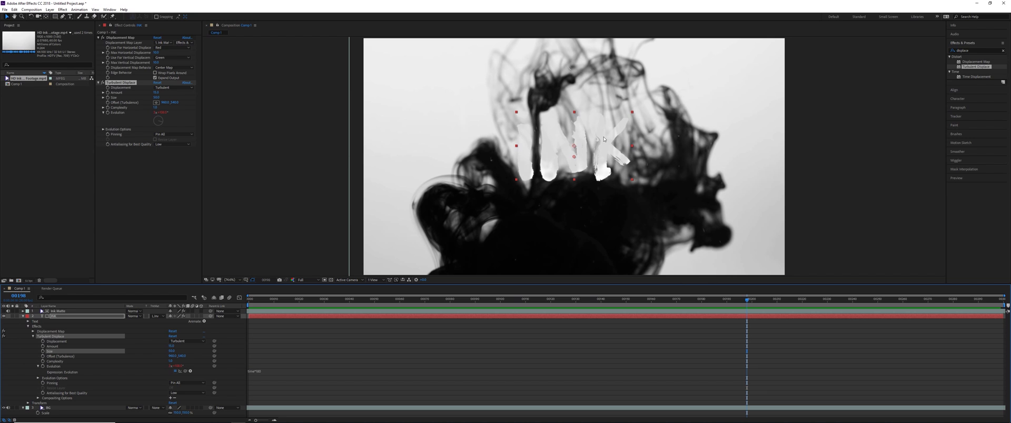
left_click(63, 409)
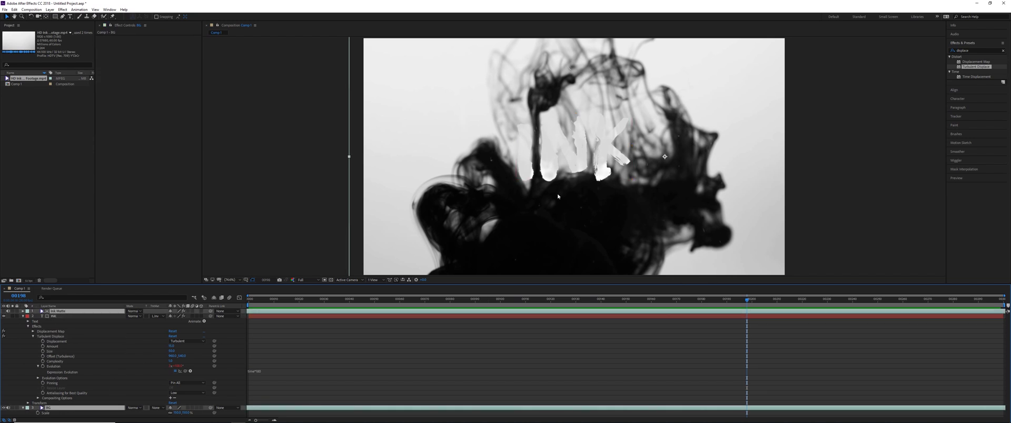
mouse_move(558, 196)
left_mouse_down()
mouse_move(559, 135)
mouse_move(549, 152)
left_mouse_up()
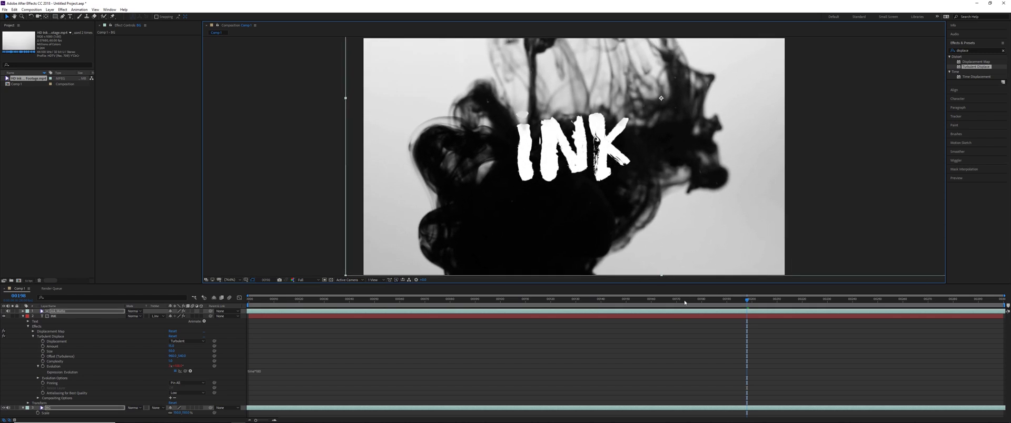
left_click_drag(684, 302, 274, 301)
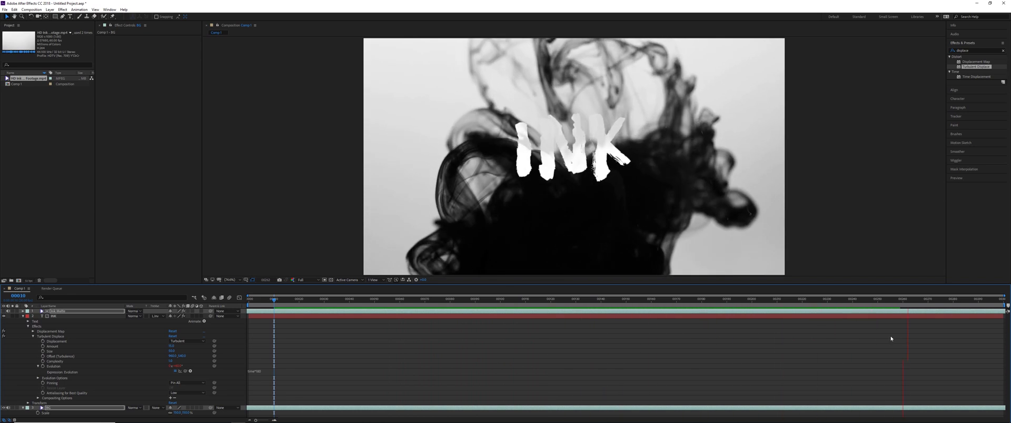
left_click_drag(872, 304, 716, 300)
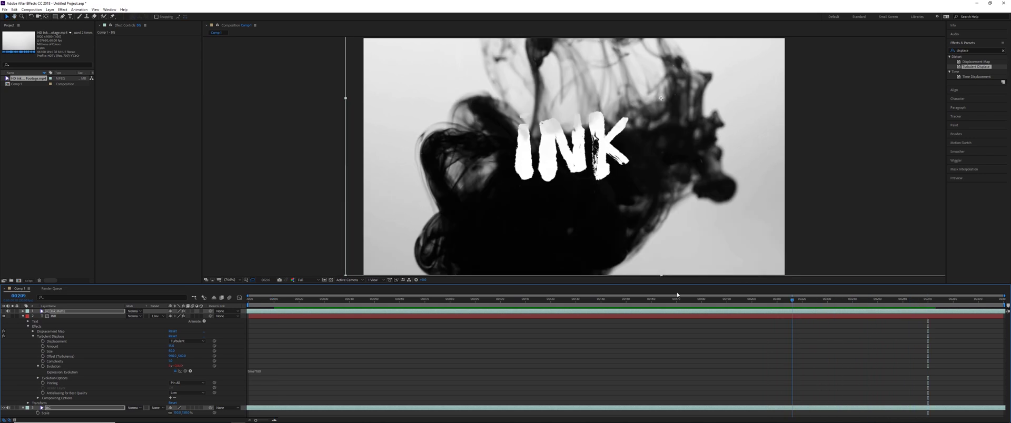